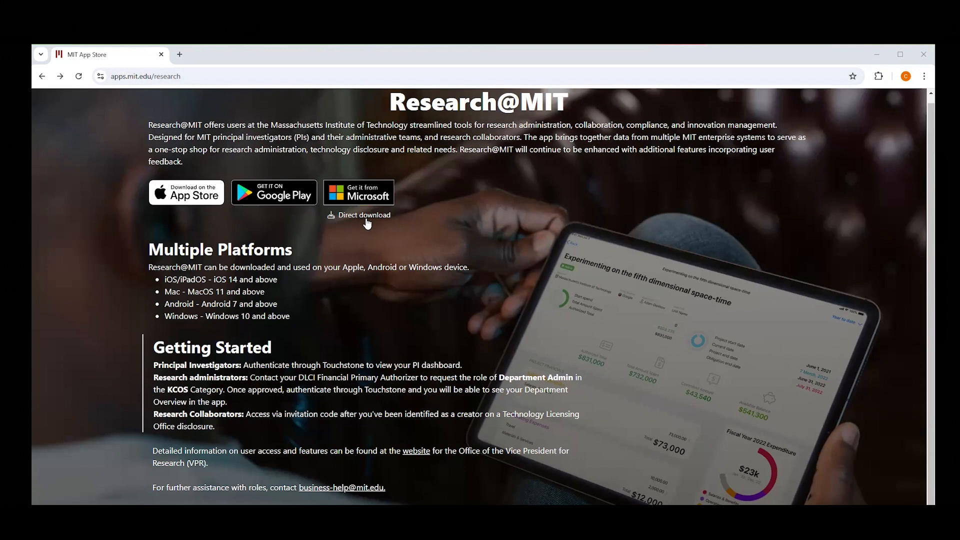
Step: Switch to the Research@MIT app and start a new TLO disclosure as a creator submitting on their own behalf
{"action": "left_click", "coordinate": [878, 56]}
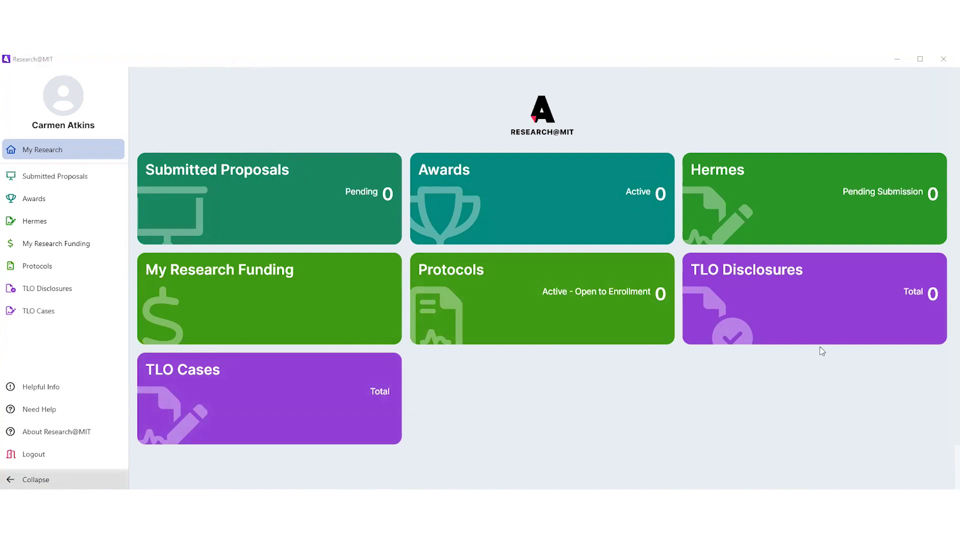
{"action": "left_click", "coordinate": [807, 322]}
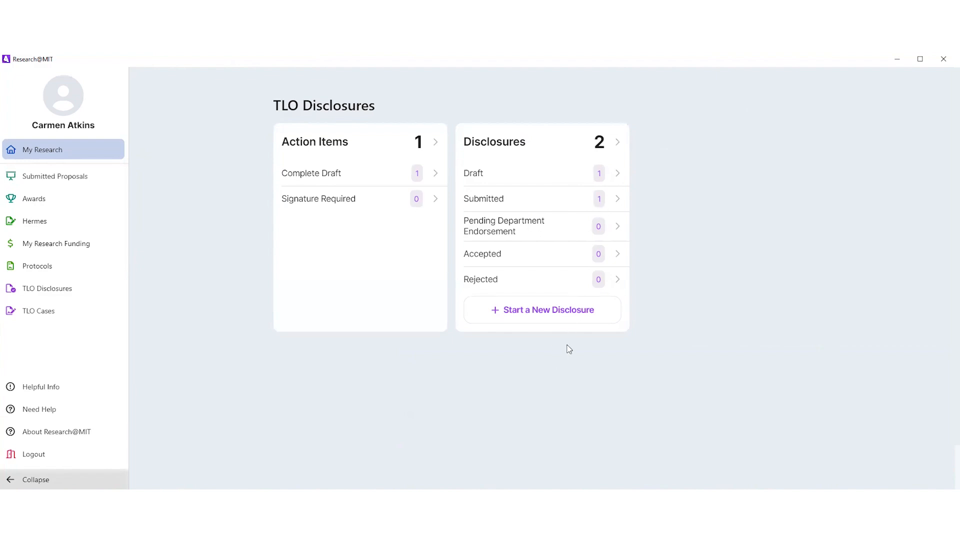
{"action": "left_click", "coordinate": [560, 312]}
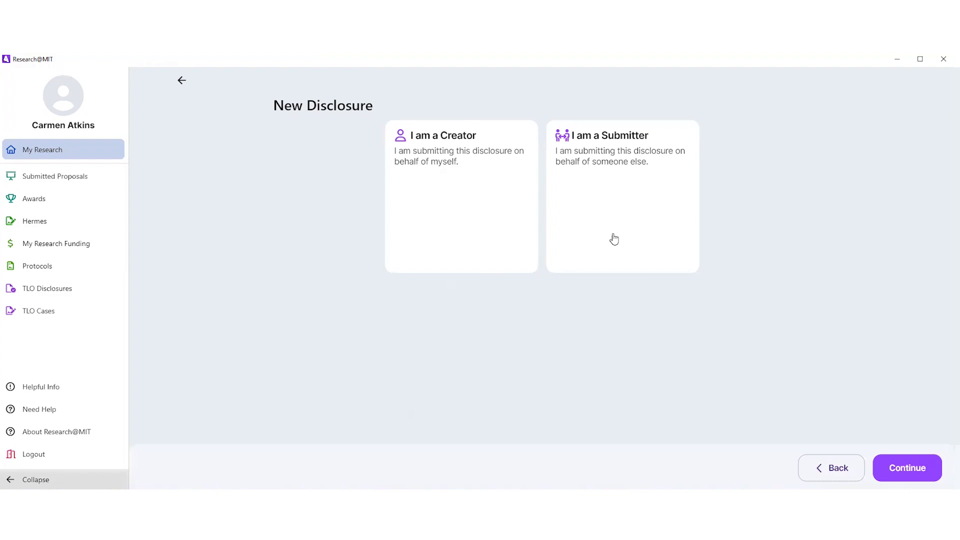
{"action": "left_click", "coordinate": [470, 218]}
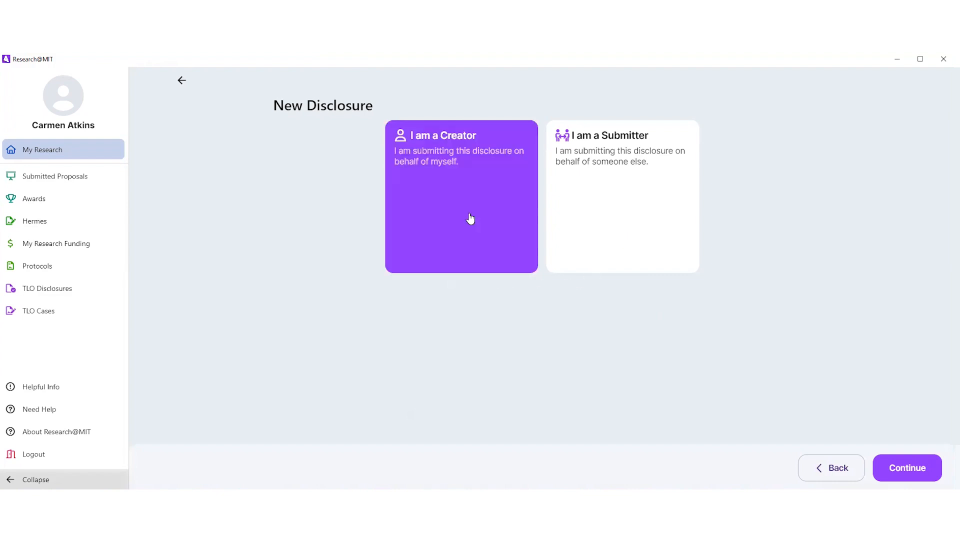
{"action": "left_click", "coordinate": [916, 480]}
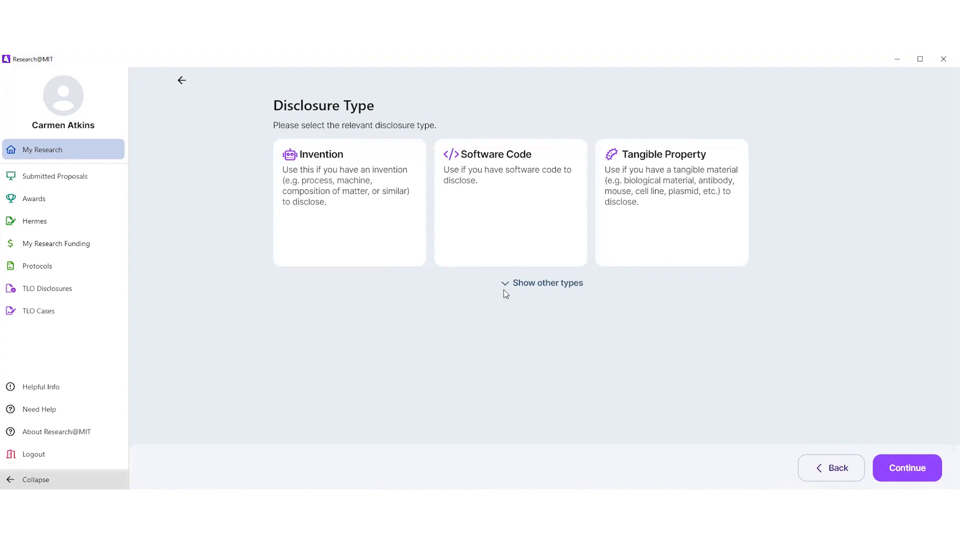
Step: Reveal the other disclosure types, choose Invention and proceed to the invention information form
{"action": "left_click", "coordinate": [517, 284]}
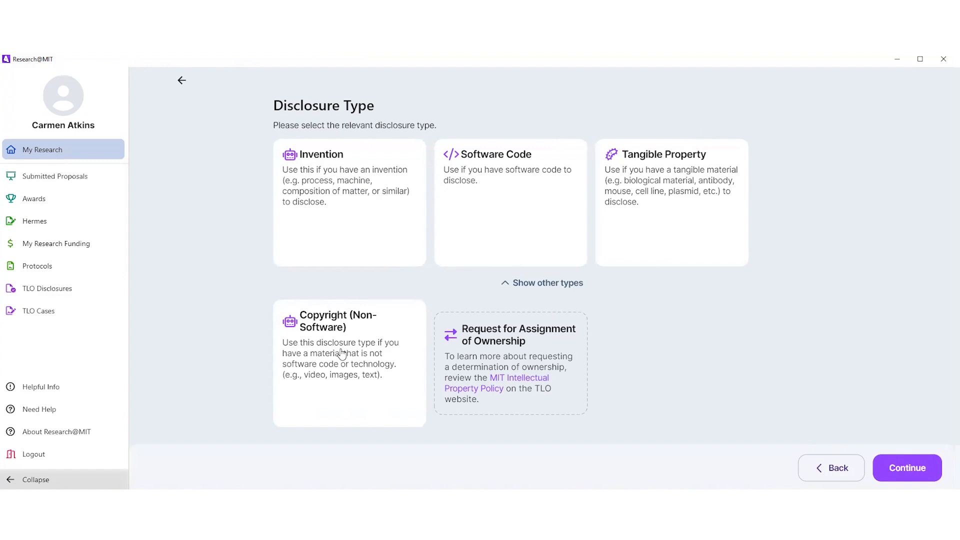
{"action": "left_click", "coordinate": [346, 202]}
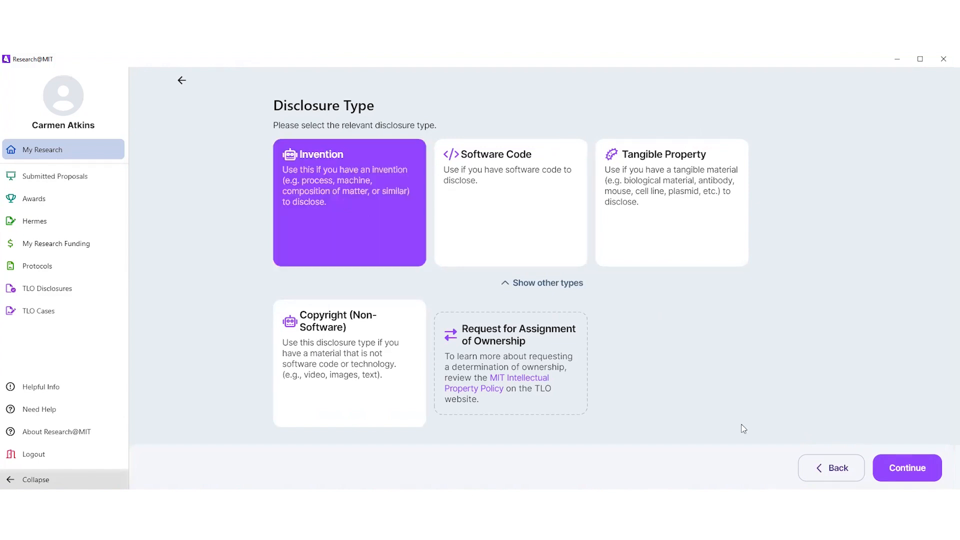
{"action": "left_click", "coordinate": [908, 467]}
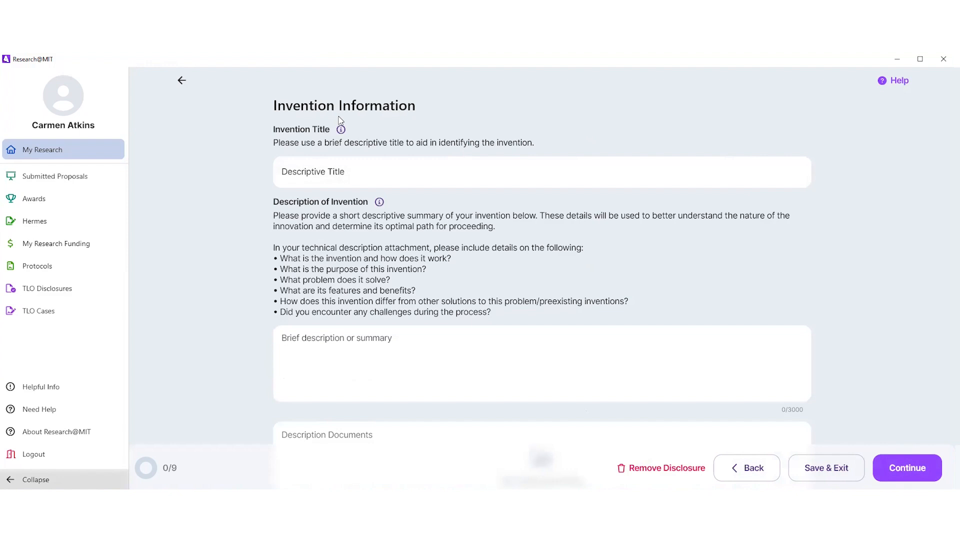
Step: Title the invention "Ice Cream Maker" and paste the brief summary about two valves that blend separately and then together for a creamier texture
{"action": "scroll", "coordinate": [620, 129], "scroll_direction": "down", "scroll_amount": 1}
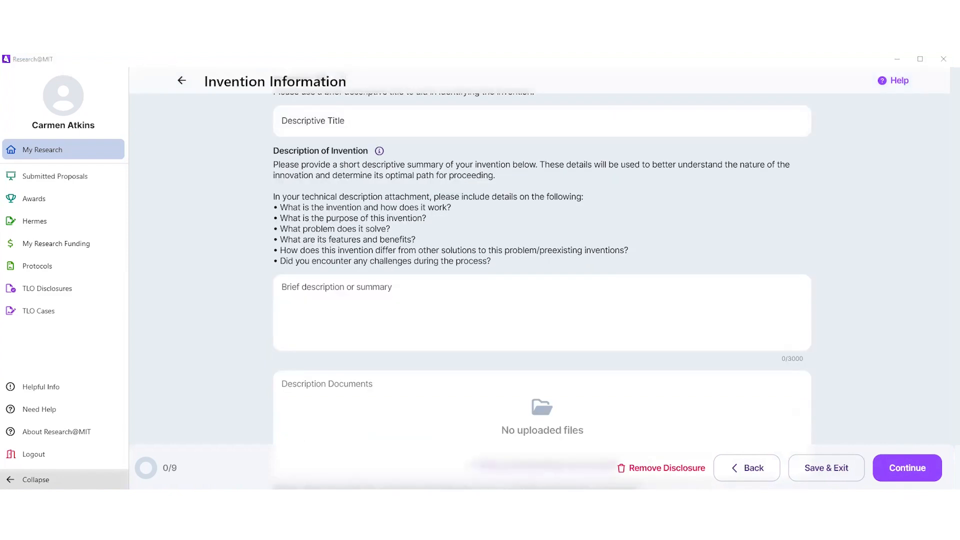
{"action": "left_click", "coordinate": [361, 117]}
{"action": "type", "text": "Ice Cream Maker"}
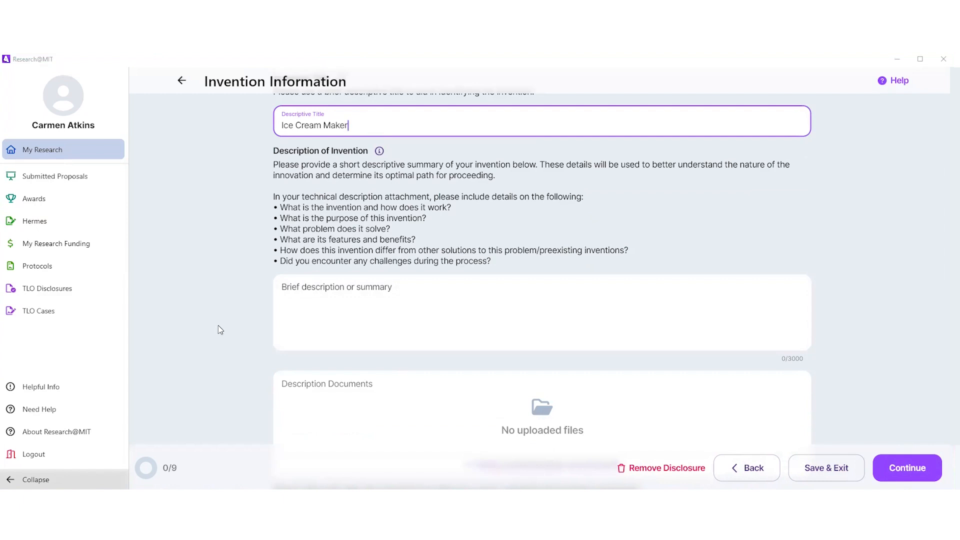
{"action": "left_click", "coordinate": [332, 322]}
{"action": "type", "text": "The Ice Cream Maker shows how it can make ice cream creamier. It has two valves that blend separately and then together for a creamier texture."}
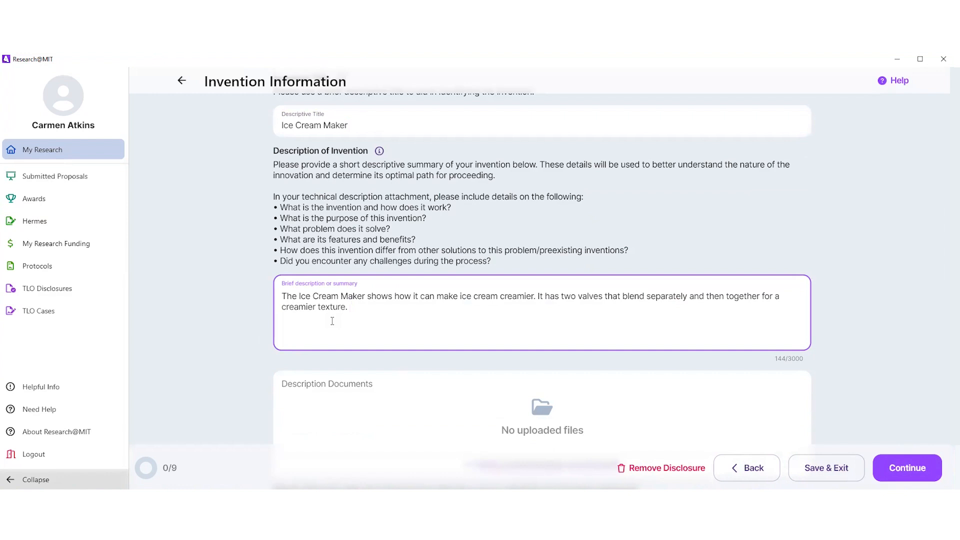
Step: Attach the Desktop file "0 The Ice Cream Maker.docx" as the invention's description document
{"action": "scroll", "coordinate": [398, 351], "scroll_direction": "down", "scroll_amount": 2}
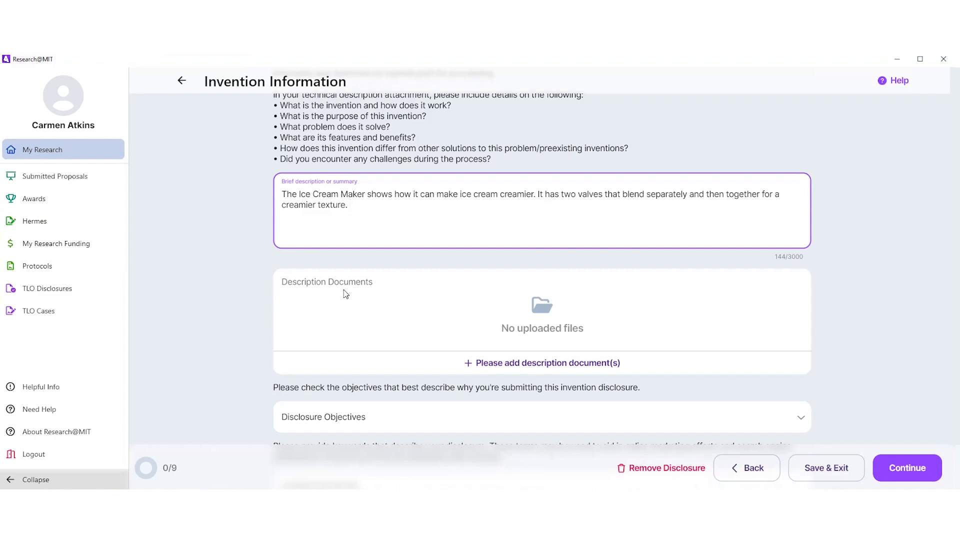
{"action": "left_click", "coordinate": [540, 365]}
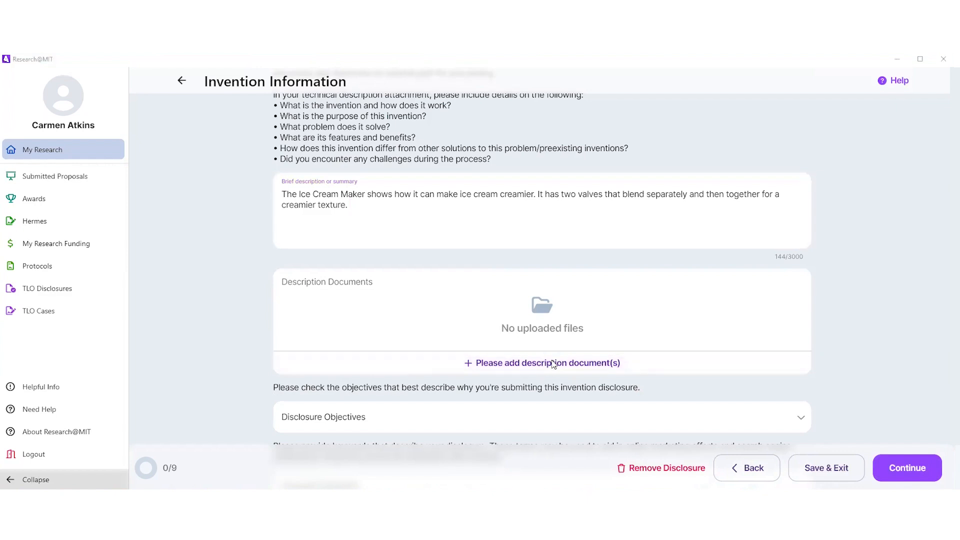
{"action": "left_click_drag", "start_coordinate": [479, 132], "coordinate": [484, 186]}
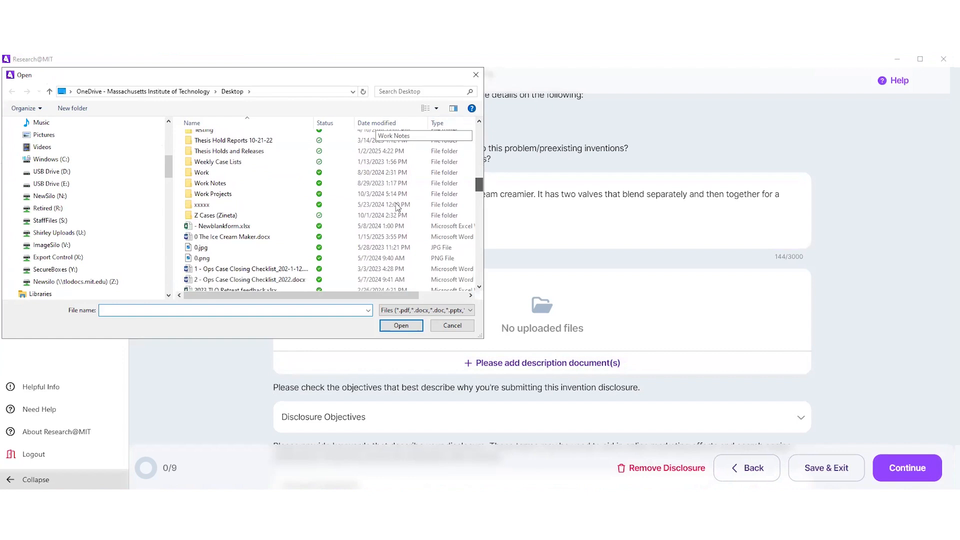
{"action": "left_click", "coordinate": [220, 237]}
{"action": "left_click", "coordinate": [403, 327]}
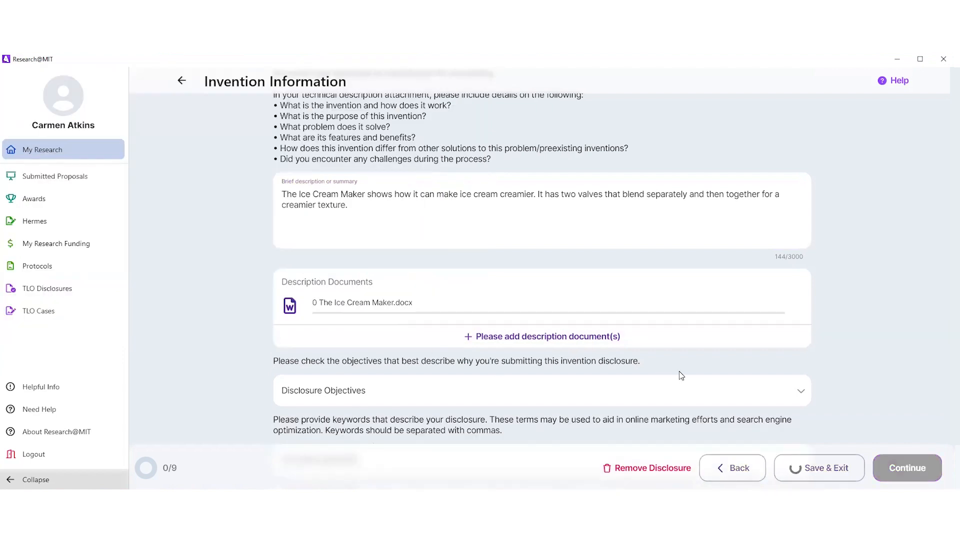
Step: Select the disclosure objective that an existing company has already expressed interest in licensing and/or developing the invention
{"action": "scroll", "coordinate": [865, 318], "scroll_direction": "down", "scroll_amount": 1}
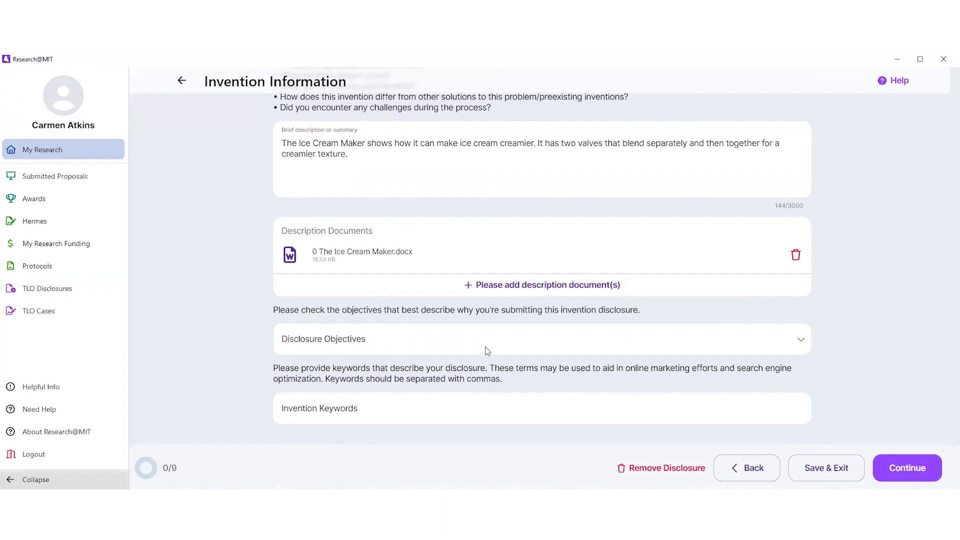
{"action": "left_click", "coordinate": [802, 339]}
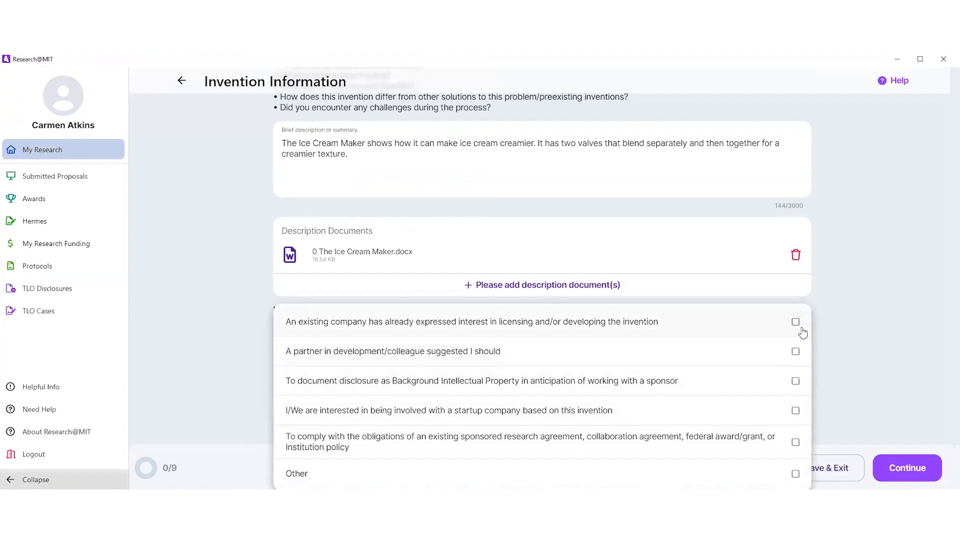
{"action": "left_click", "coordinate": [795, 322]}
{"action": "left_click", "coordinate": [845, 363]}
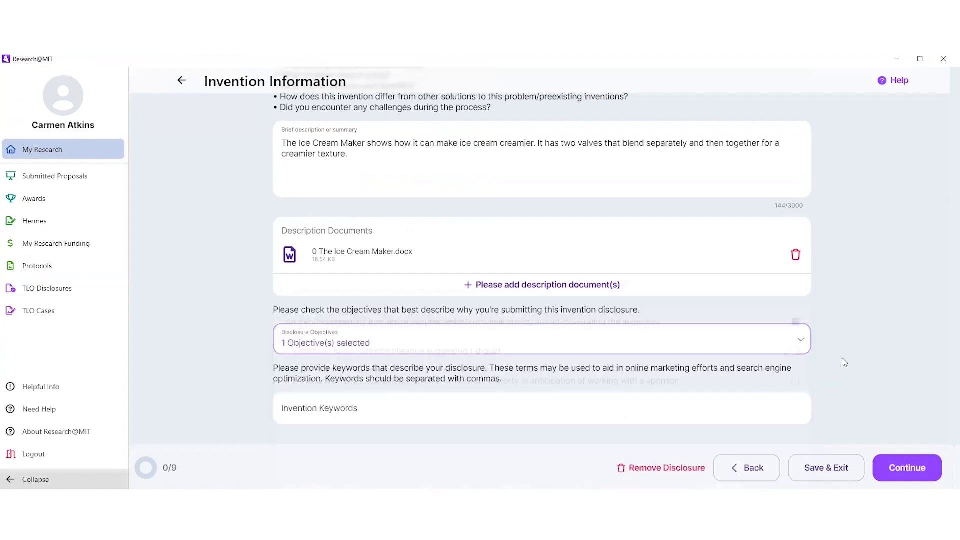
Step: Enter "Device" as the invention keyword and proceed to the next part of the disclosure
{"action": "left_click", "coordinate": [343, 413]}
{"action": "type", "text": "Device"}
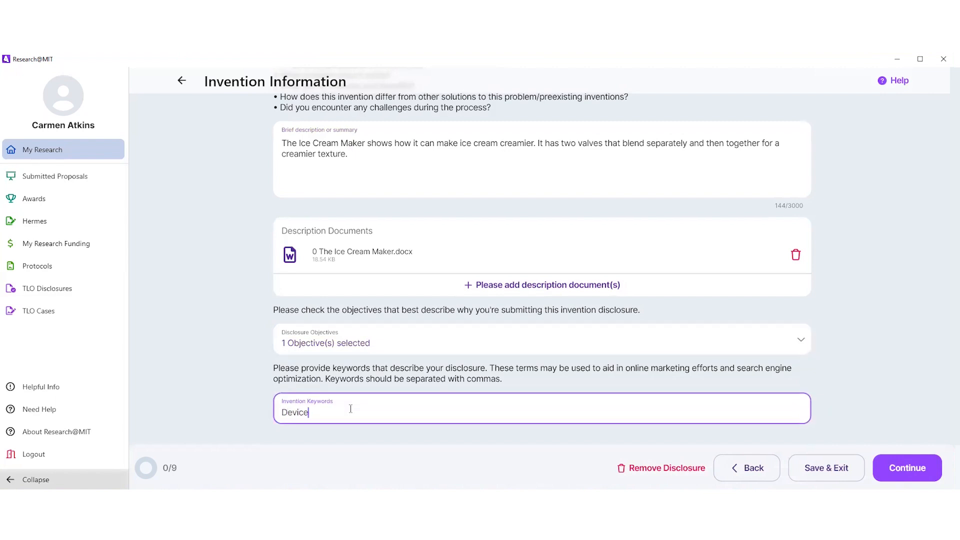
{"action": "left_click", "coordinate": [913, 470]}
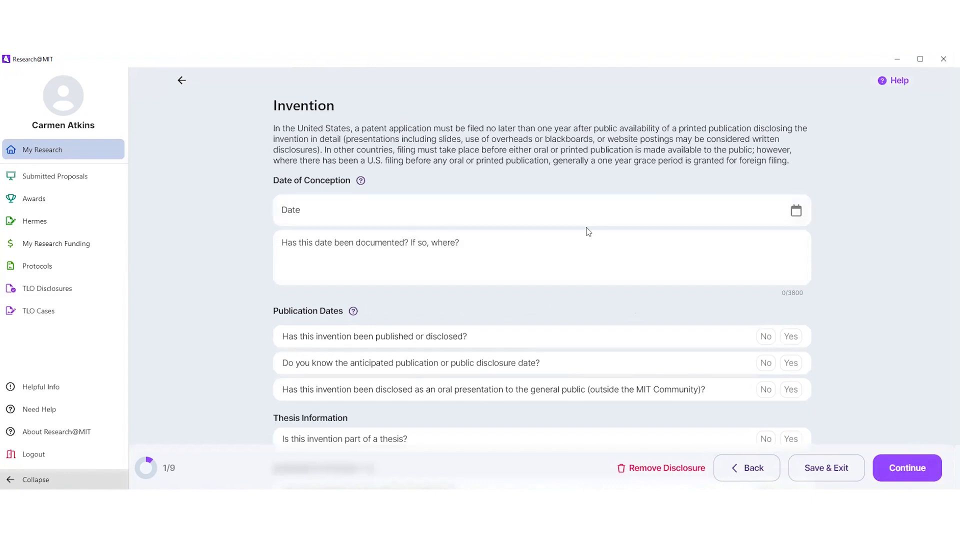
Step: Set the date of conception to 12-18-2024 and enter "No" for whether and where it has been documented
{"action": "left_click", "coordinate": [796, 210]}
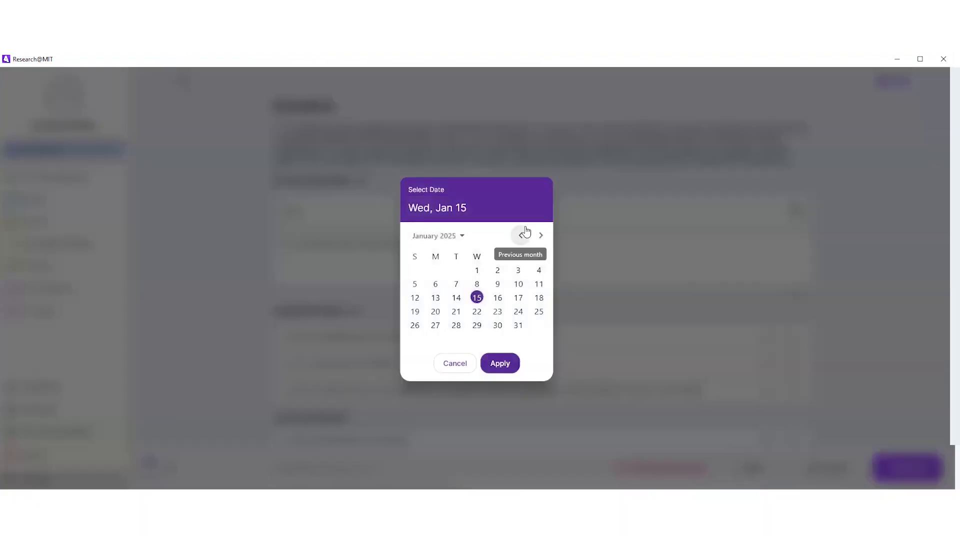
{"action": "left_click", "coordinate": [522, 237]}
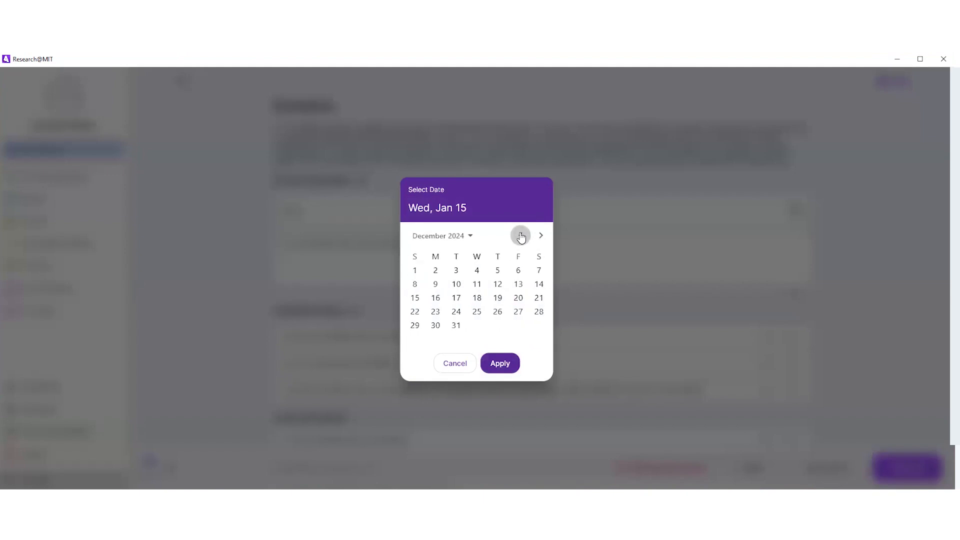
{"action": "left_click", "coordinate": [478, 297]}
{"action": "left_click", "coordinate": [504, 366]}
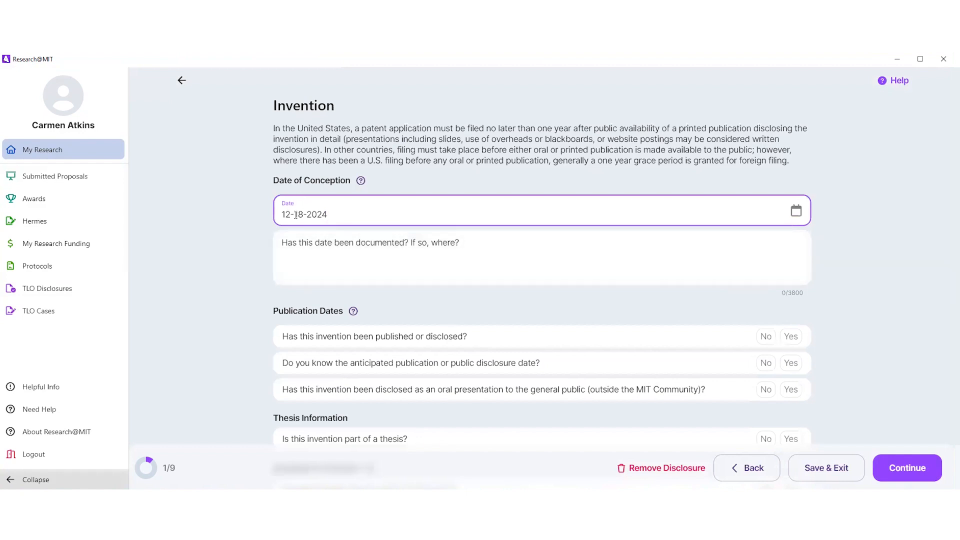
{"action": "left_click", "coordinate": [322, 258]}
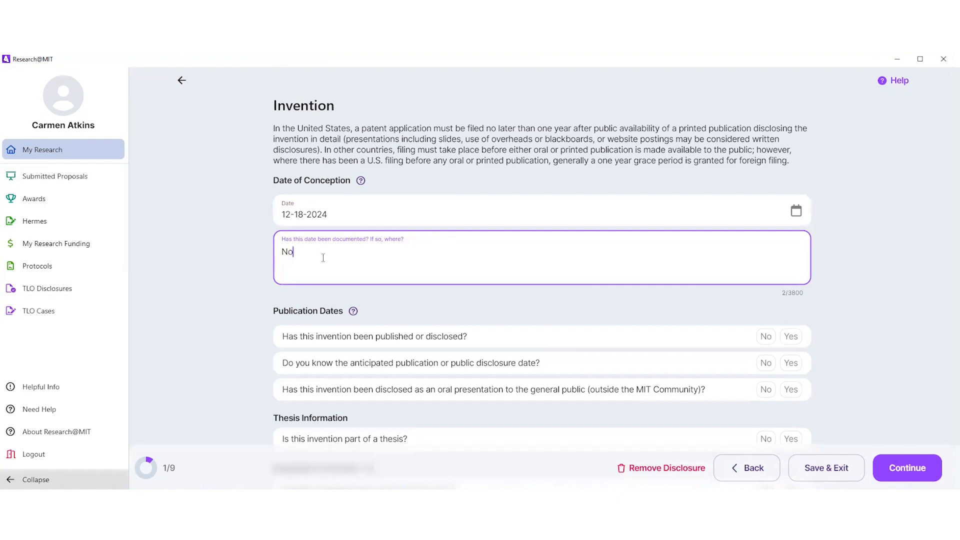
Step: Answer No to already published or disclosed, Yes to a known anticipated publication date, and set that date to 01-31-2025
{"action": "scroll", "coordinate": [833, 304], "scroll_direction": "down", "scroll_amount": 2}
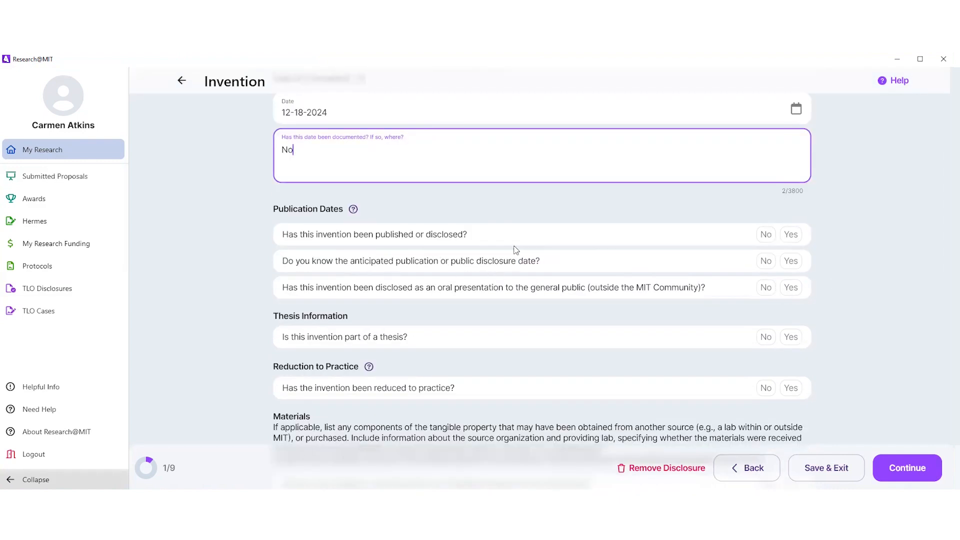
{"action": "left_click", "coordinate": [766, 236]}
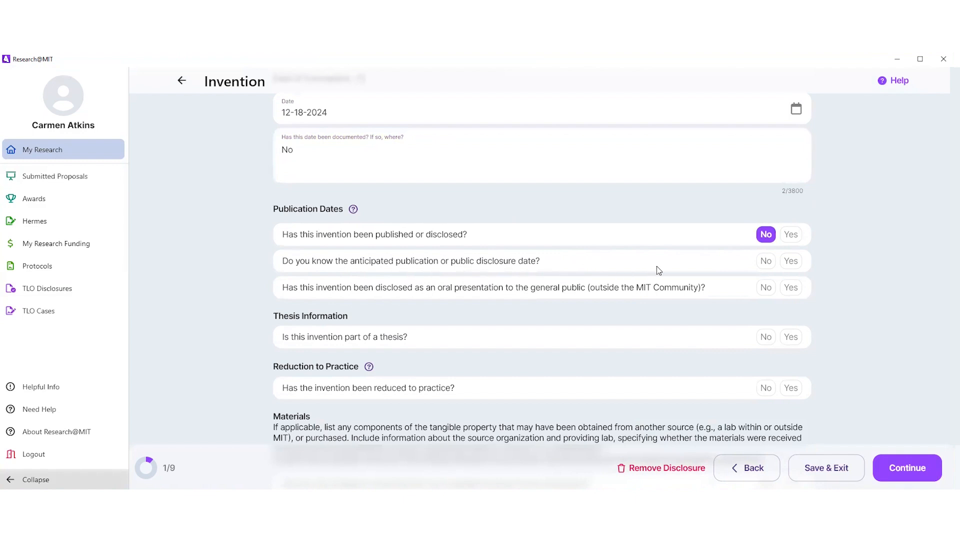
{"action": "left_click", "coordinate": [792, 263]}
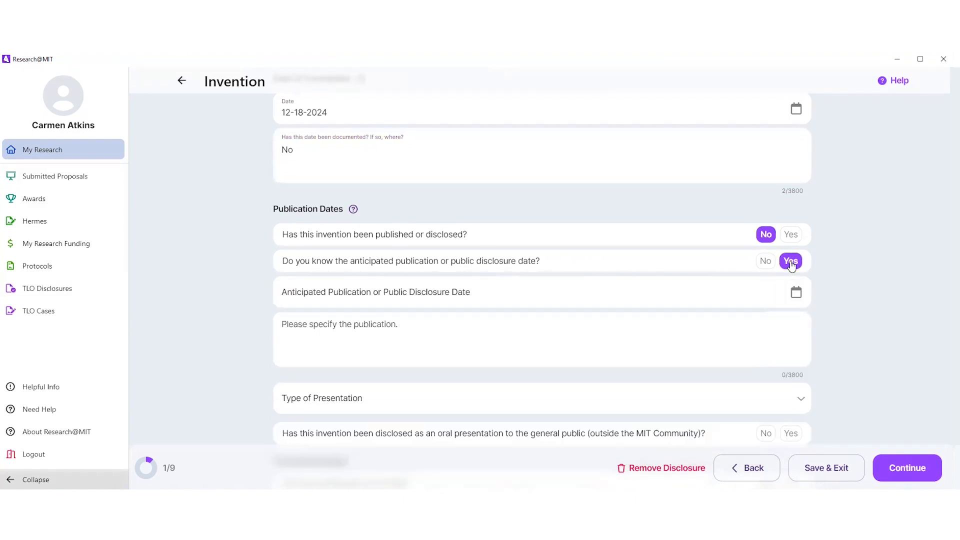
{"action": "left_click", "coordinate": [797, 294]}
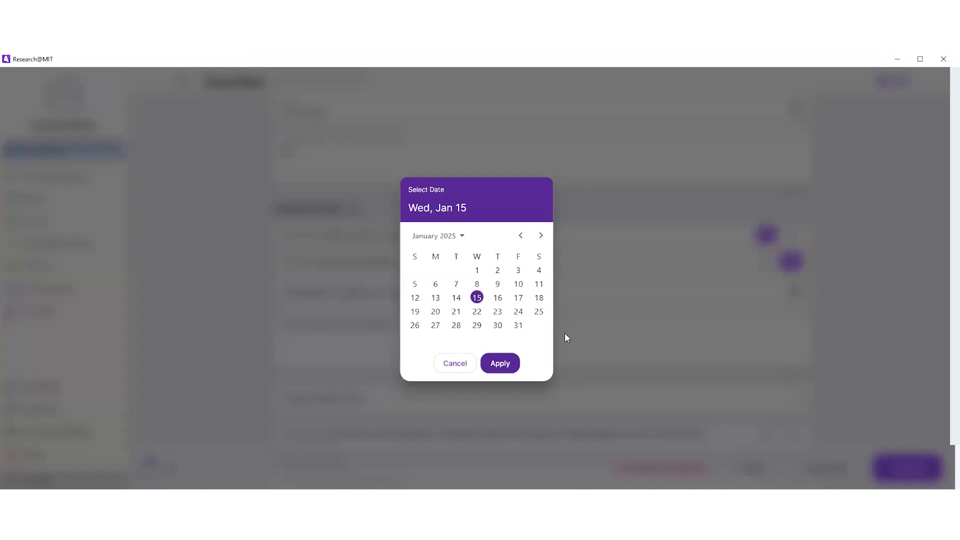
{"action": "left_click", "coordinate": [518, 325]}
{"action": "left_click", "coordinate": [500, 364]}
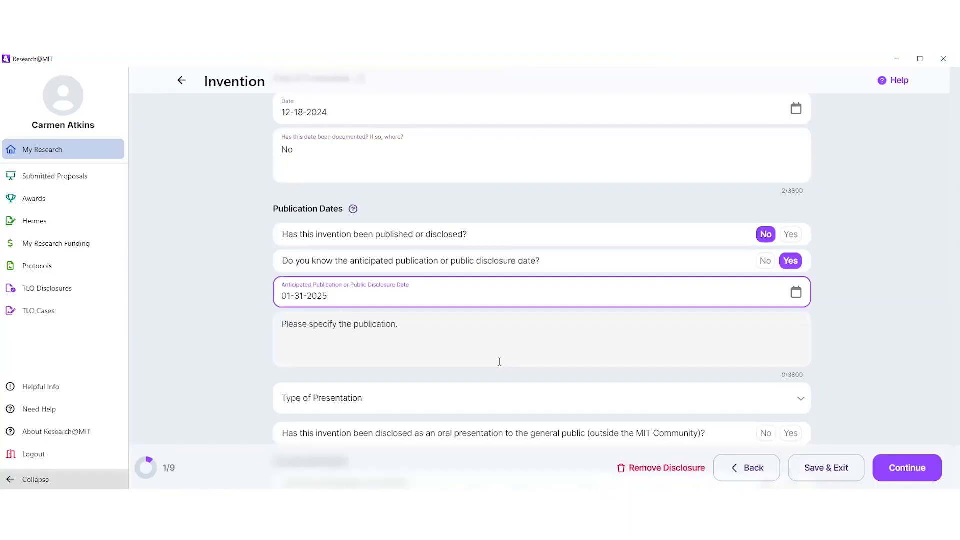
Step: Specify "Journal of Nutrition" as the anticipated publication
{"action": "left_click", "coordinate": [456, 346]}
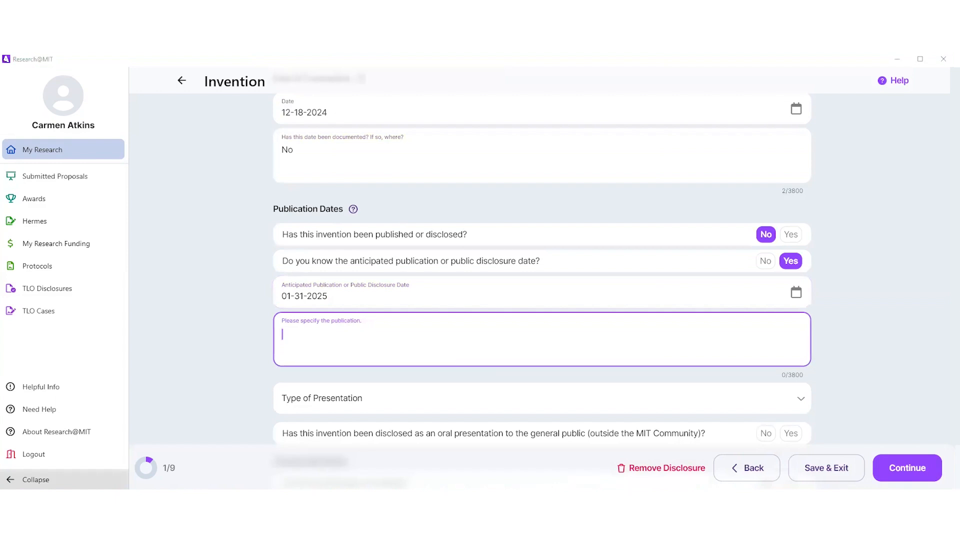
{"action": "left_click", "coordinate": [370, 335]}
{"action": "type", "text": "Journal of Nutrition"}
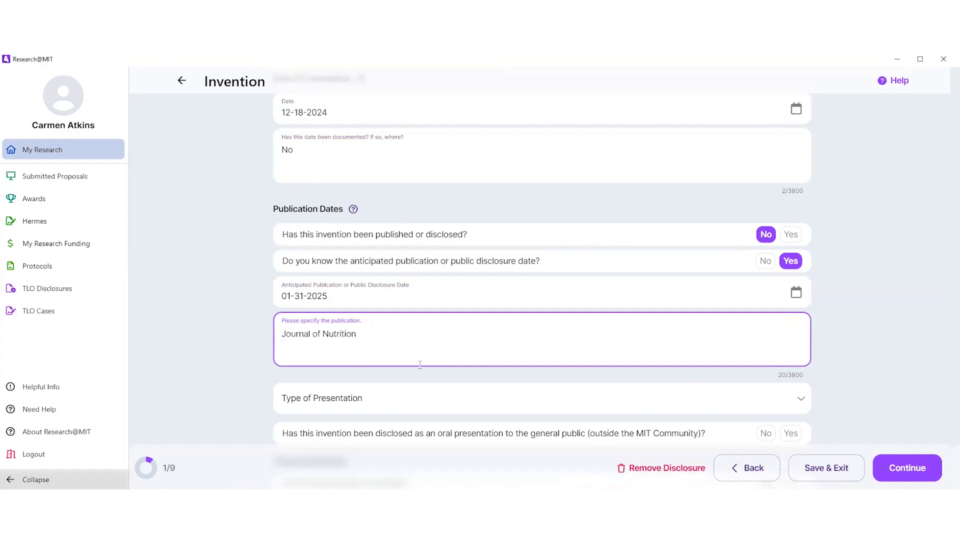
Step: Set the type of presentation to Written Materials and answer No to disclosure as an oral presentation to the general public
{"action": "scroll", "coordinate": [424, 350], "scroll_direction": "down", "scroll_amount": 1}
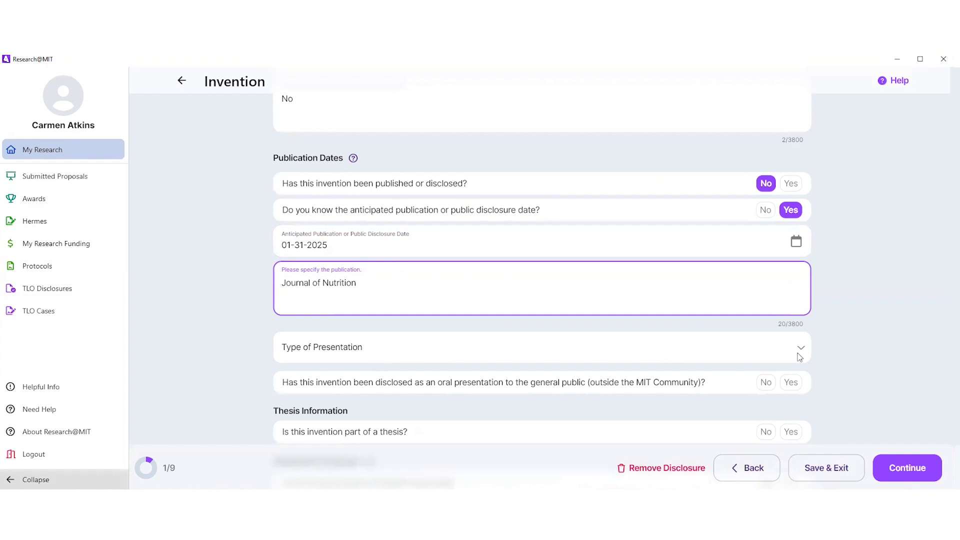
{"action": "left_click", "coordinate": [802, 349]}
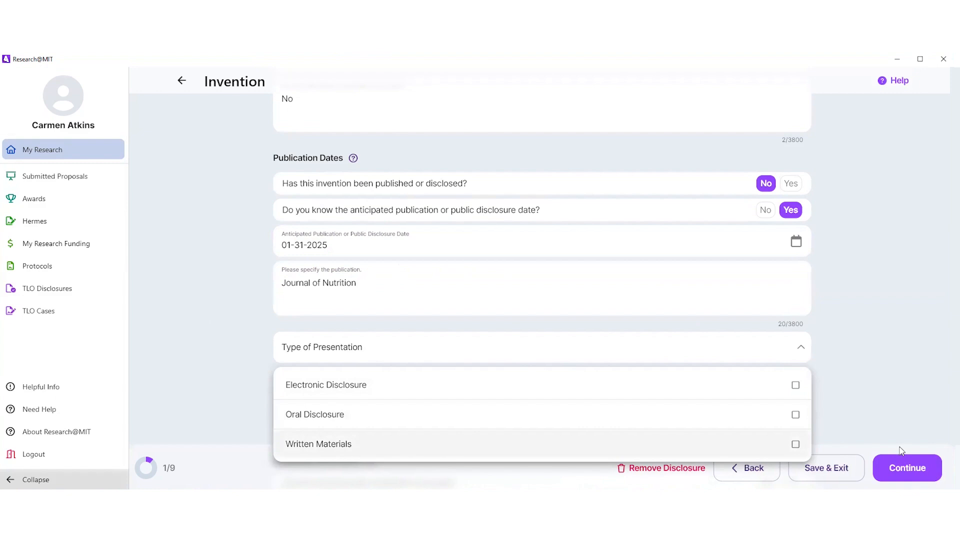
{"action": "left_click", "coordinate": [797, 445]}
{"action": "left_click", "coordinate": [835, 402]}
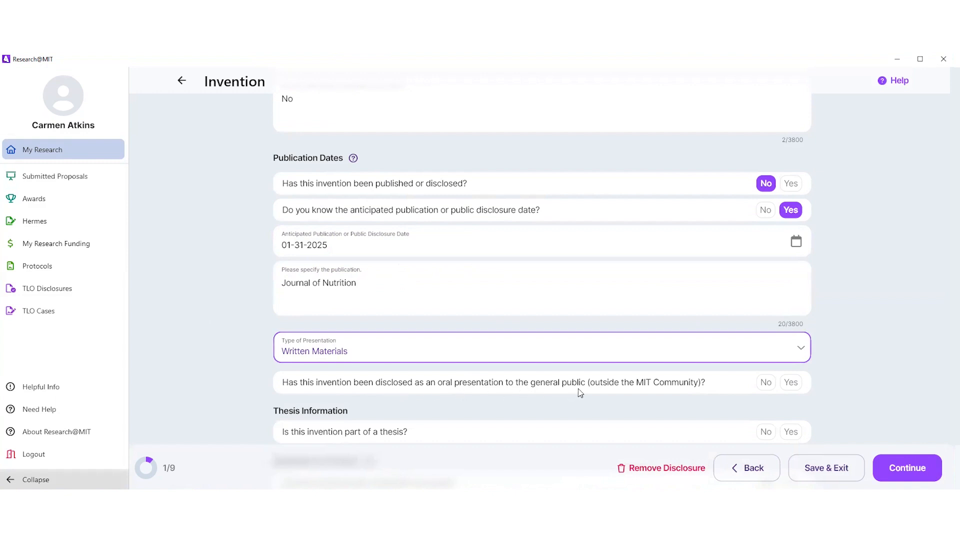
{"action": "left_click", "coordinate": [765, 382]}
{"action": "scroll", "coordinate": [825, 339], "scroll_direction": "down", "scroll_amount": 3}
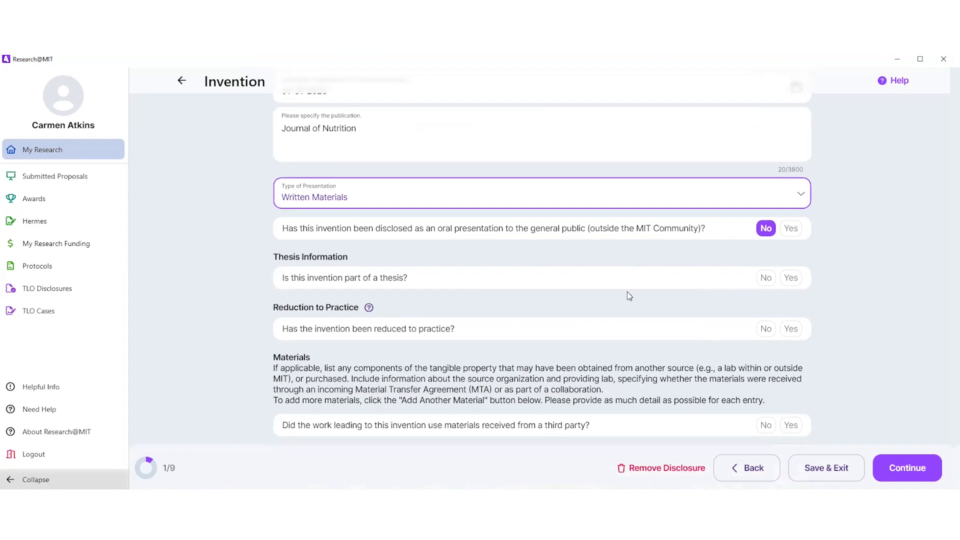
Step: Answer Yes to the invention being part of a thesis and examine the additional thesis fields
{"action": "left_click", "coordinate": [791, 278]}
{"action": "scroll", "coordinate": [521, 302], "scroll_direction": "down", "scroll_amount": 1}
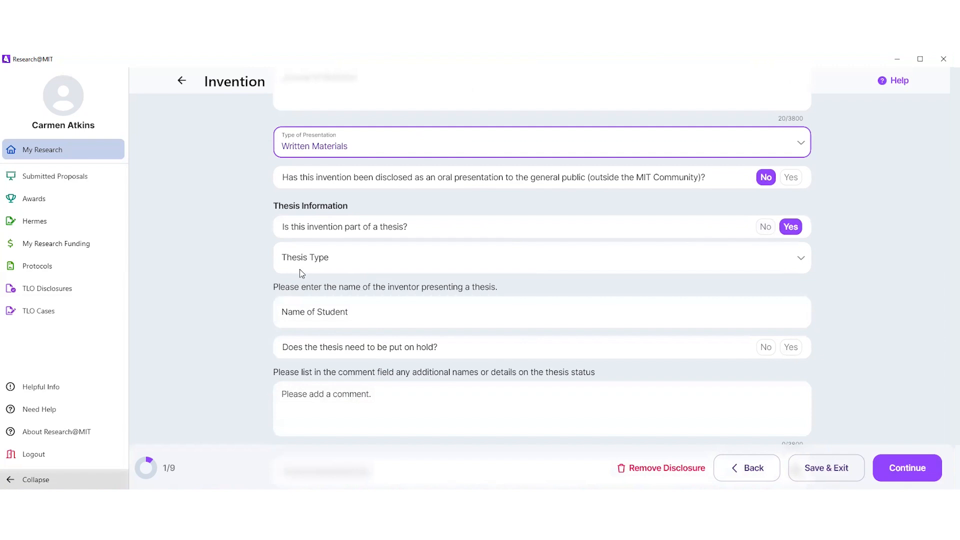
{"action": "scroll", "coordinate": [294, 325], "scroll_direction": "down", "scroll_amount": 2}
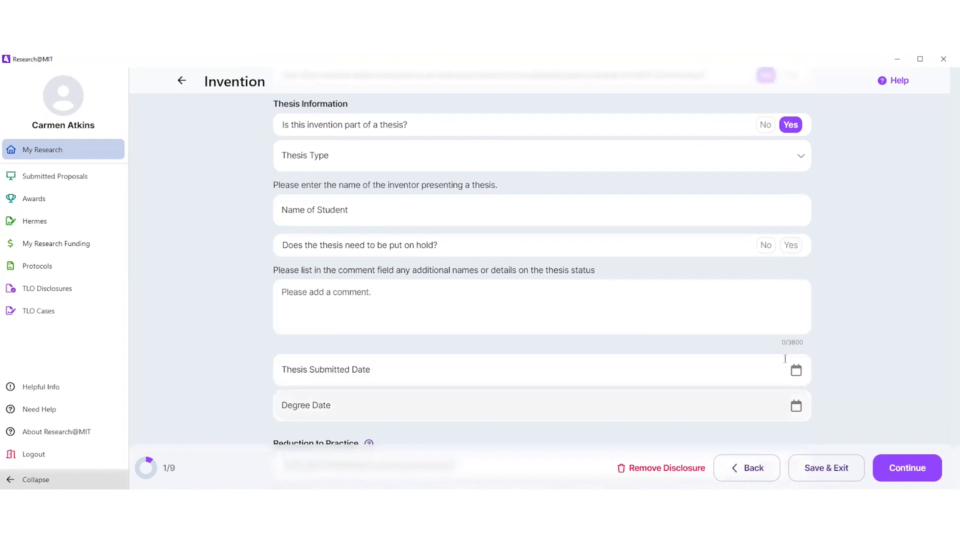
{"action": "scroll", "coordinate": [833, 294], "scroll_direction": "up", "scroll_amount": 3}
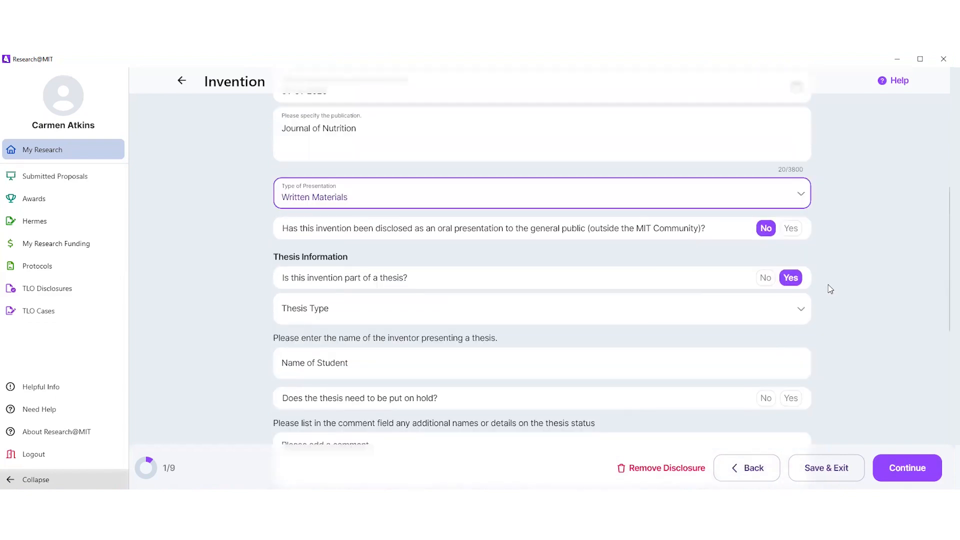
Step: Answer No to being part of a thesis, Yes to reduced to practice, and set the date of first reduction to practice to 01-01-2025
{"action": "left_click", "coordinate": [765, 279]}
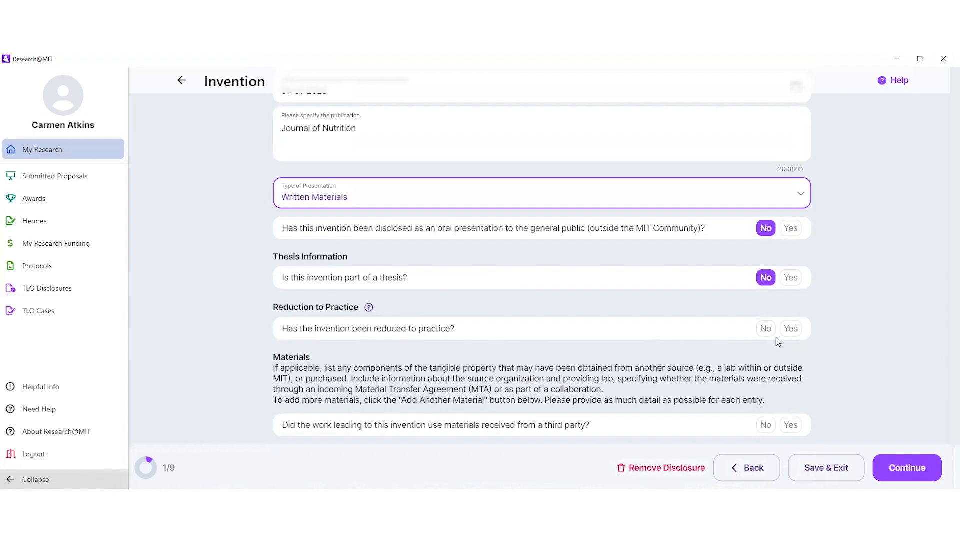
{"action": "left_click", "coordinate": [790, 330]}
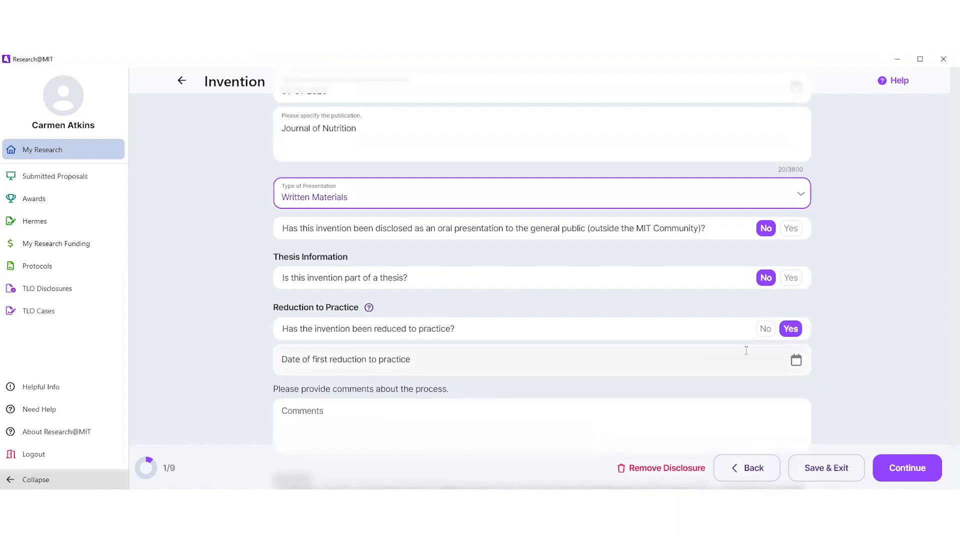
{"action": "left_click", "coordinate": [798, 364]}
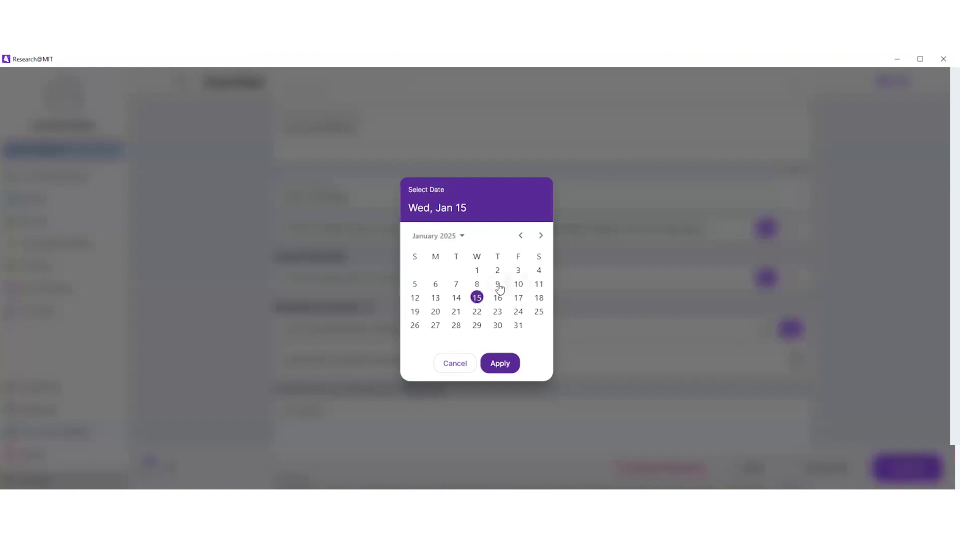
{"action": "left_click", "coordinate": [478, 272]}
{"action": "left_click", "coordinate": [500, 364]}
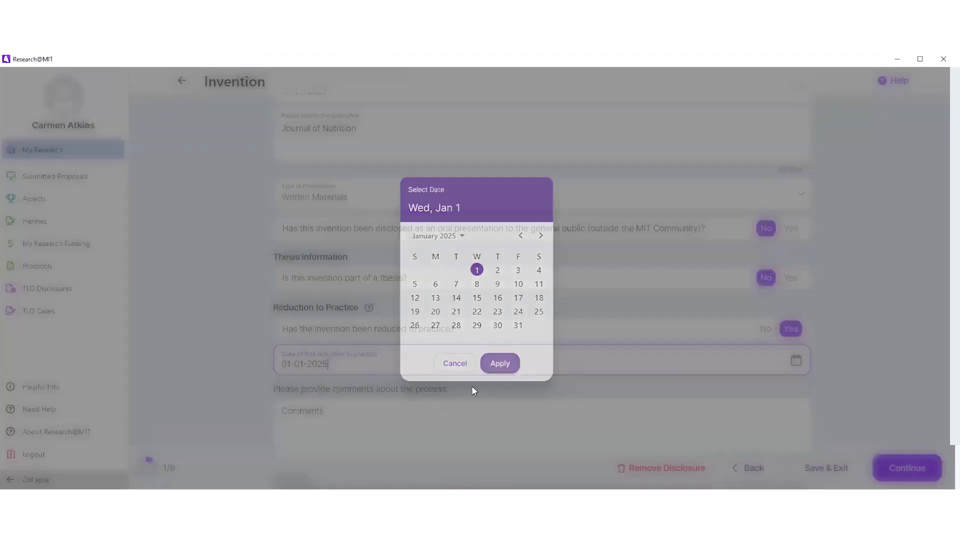
Step: Enter the reduction to practice comment "Ice Cream was made to test its creaminess."
{"action": "left_click", "coordinate": [371, 426]}
{"action": "scroll", "coordinate": [509, 368], "scroll_direction": "down", "scroll_amount": 2}
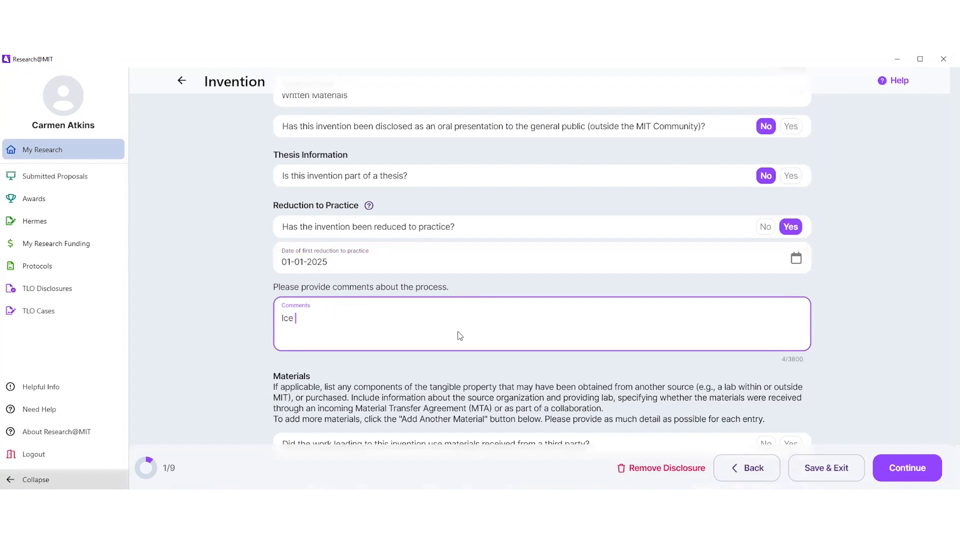
{"action": "type", "text": "Ice Cream was made to test its creaminess."}
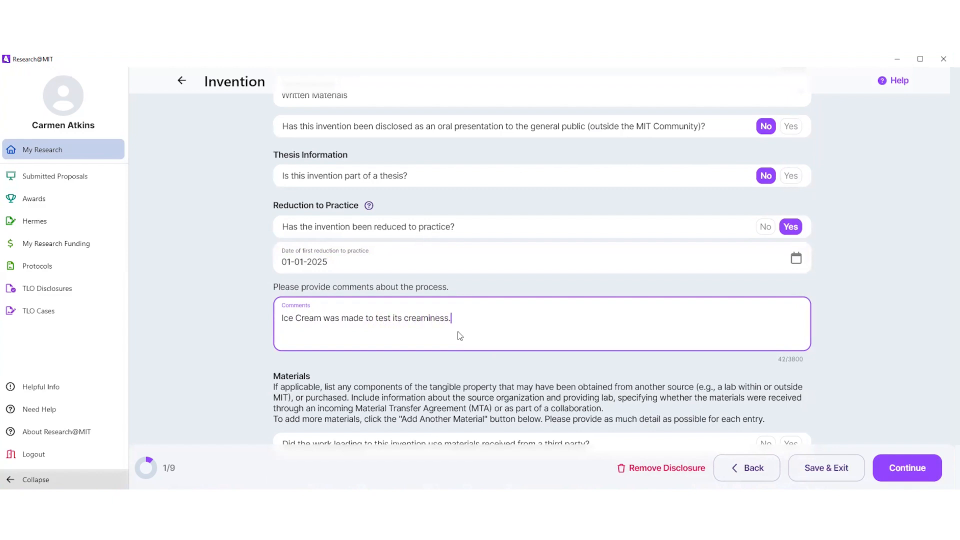
Step: Answer No to using materials received from a third party and continue to the Inventors section
{"action": "scroll", "coordinate": [863, 329], "scroll_direction": "down", "scroll_amount": 1}
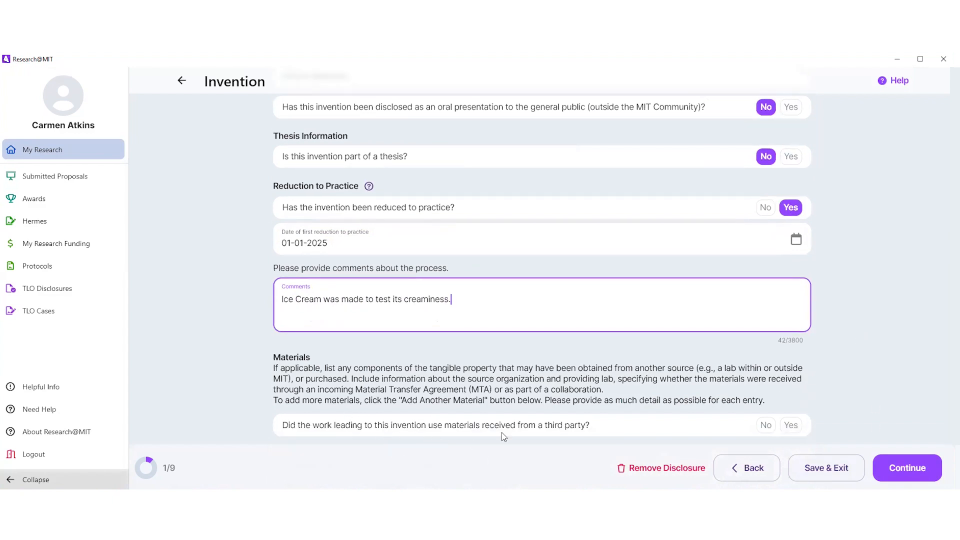
{"action": "left_click", "coordinate": [765, 426]}
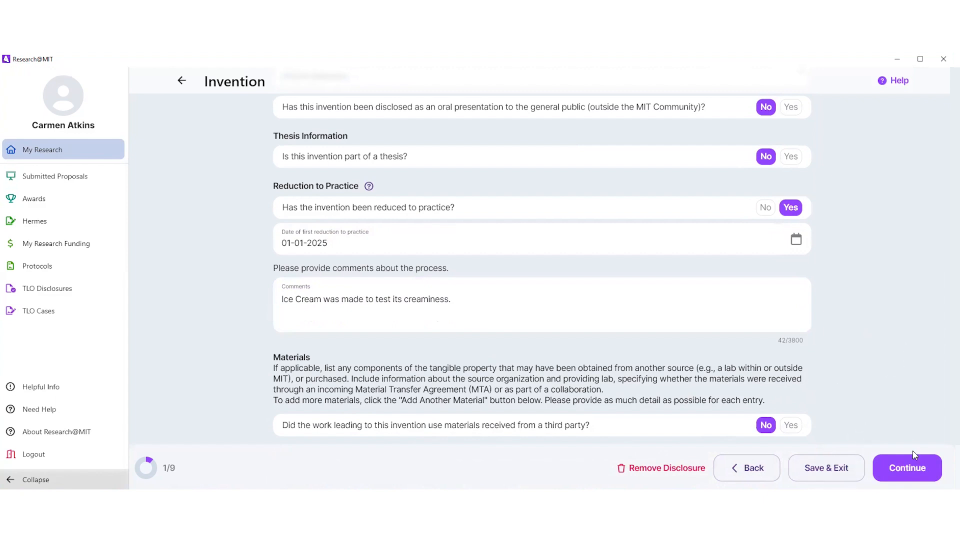
{"action": "left_click", "coordinate": [912, 471]}
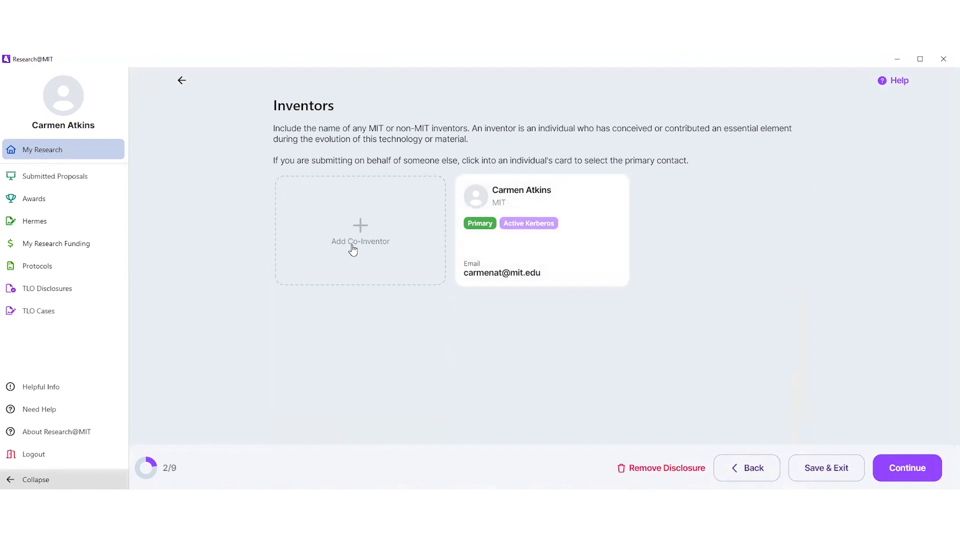
Step: Search for a co-inventor by full name and return to the Inventors section without adding anyone
{"action": "left_click", "coordinate": [362, 230]}
{"action": "left_click", "coordinate": [367, 140]}
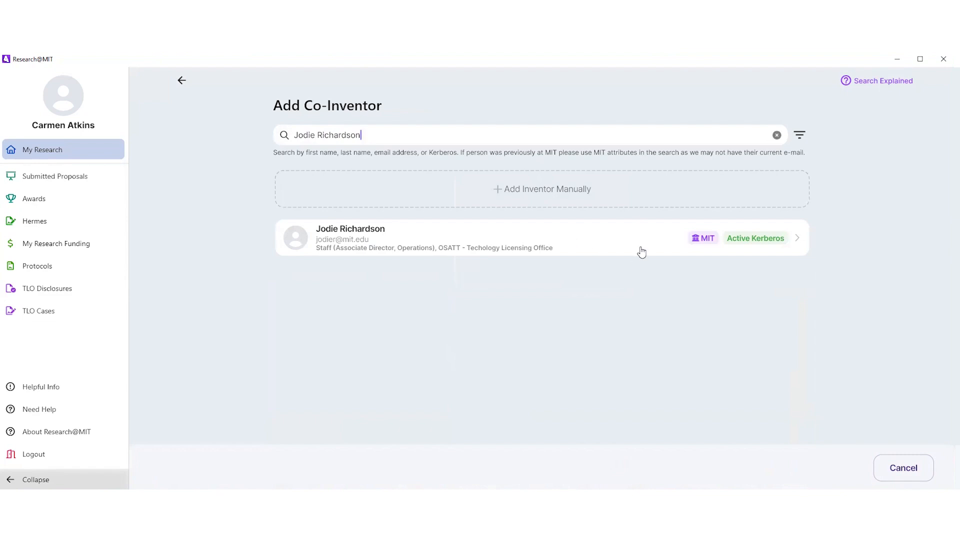
{"action": "left_click", "coordinate": [909, 473]}
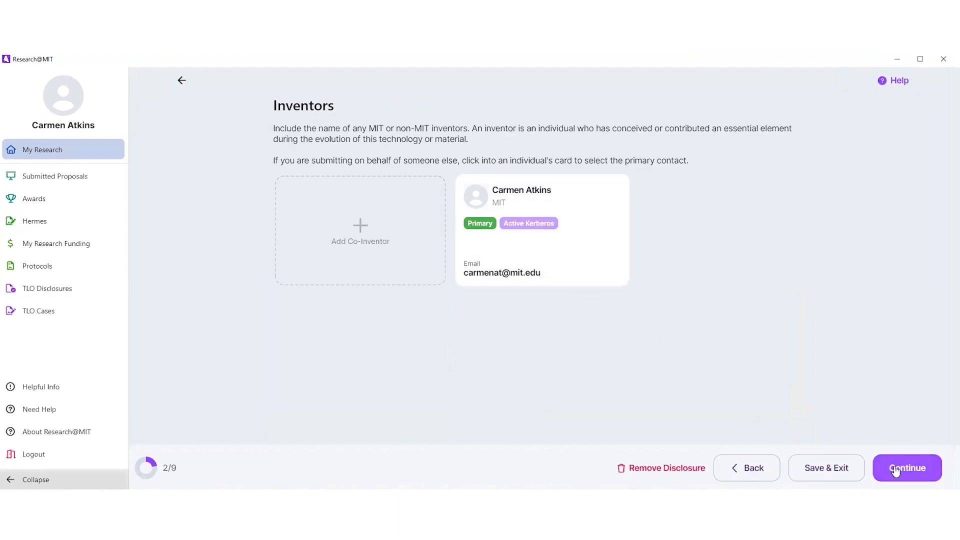
Step: Continue to the funding sources and start an internal funding source, answering Yes to knowing the cost object number
{"action": "left_click", "coordinate": [920, 473]}
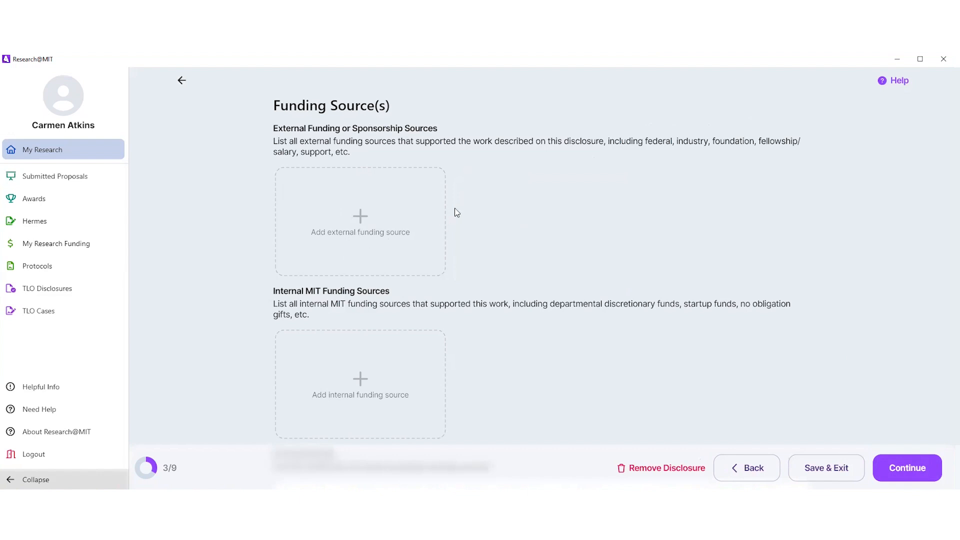
{"action": "scroll", "coordinate": [461, 211], "scroll_direction": "down", "scroll_amount": 2}
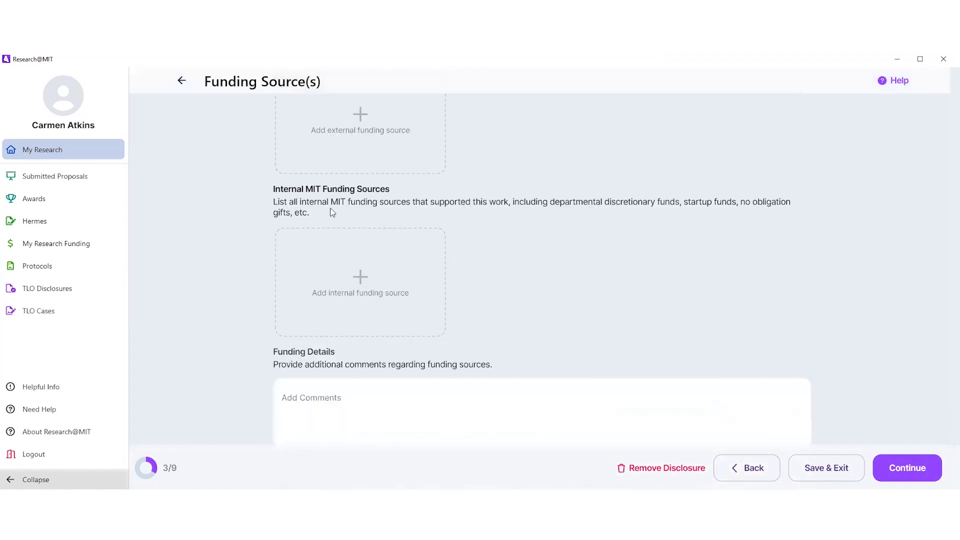
{"action": "left_click", "coordinate": [356, 275]}
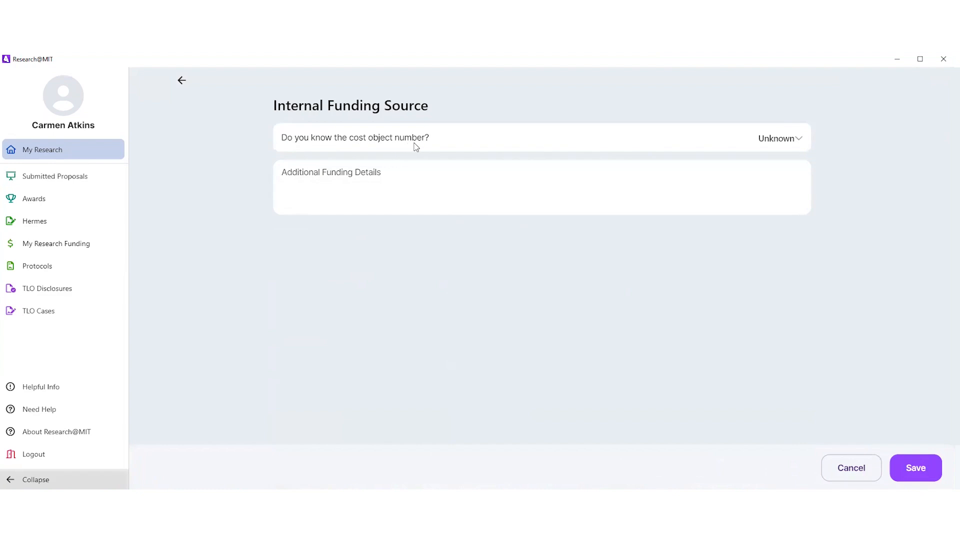
{"action": "left_click", "coordinate": [784, 139]}
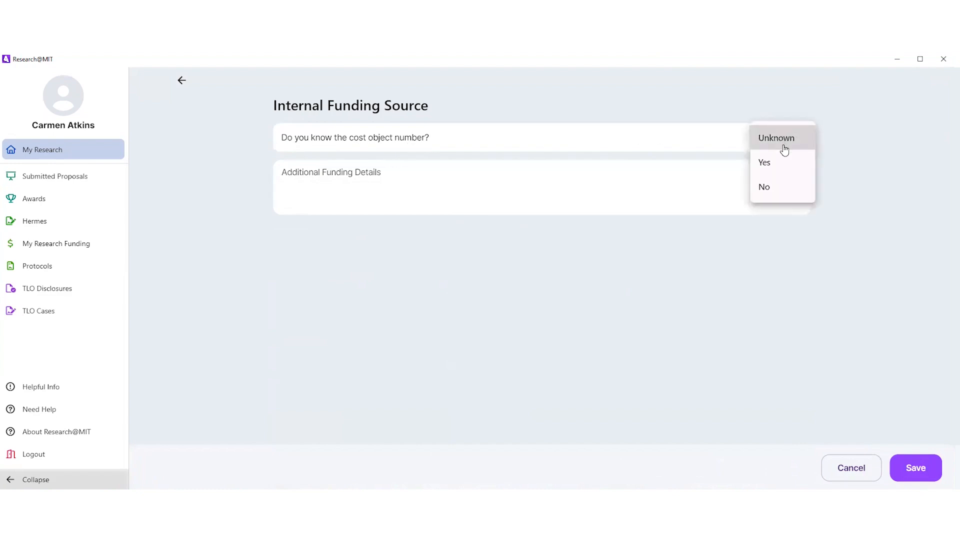
{"action": "left_click", "coordinate": [766, 167]}
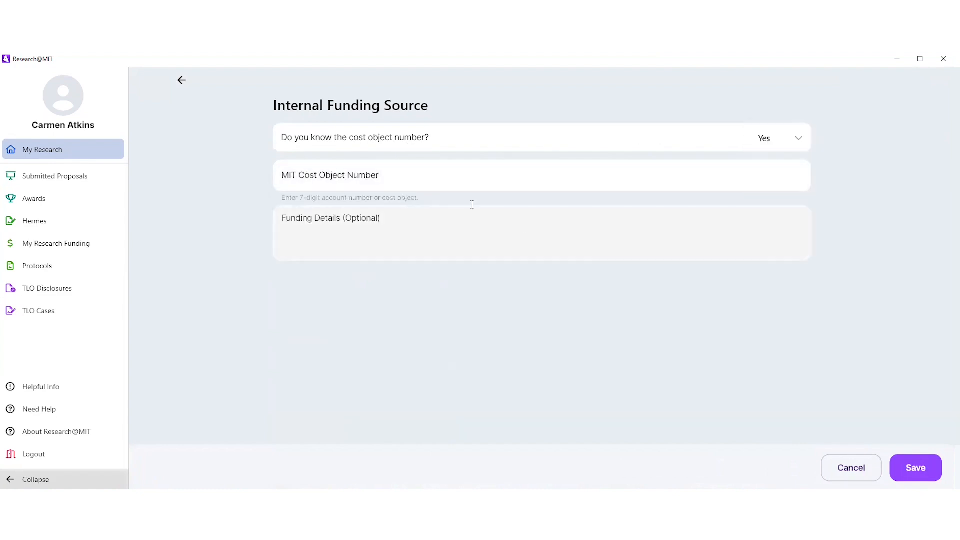
Step: Enter the MIT cost object number and the funding details "Nutrition Department", and save the internal funding source
{"action": "left_click", "coordinate": [452, 179]}
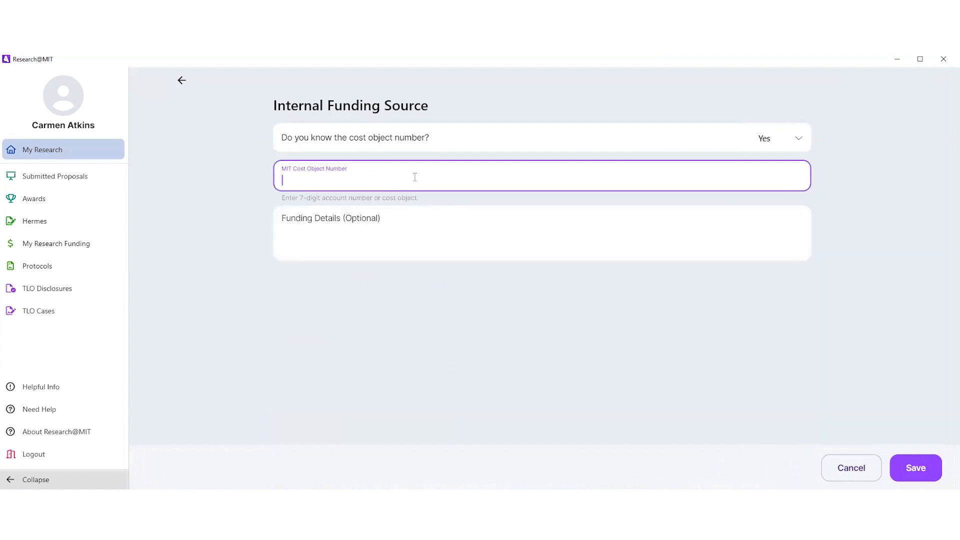
{"action": "type", "text": "1234567"}
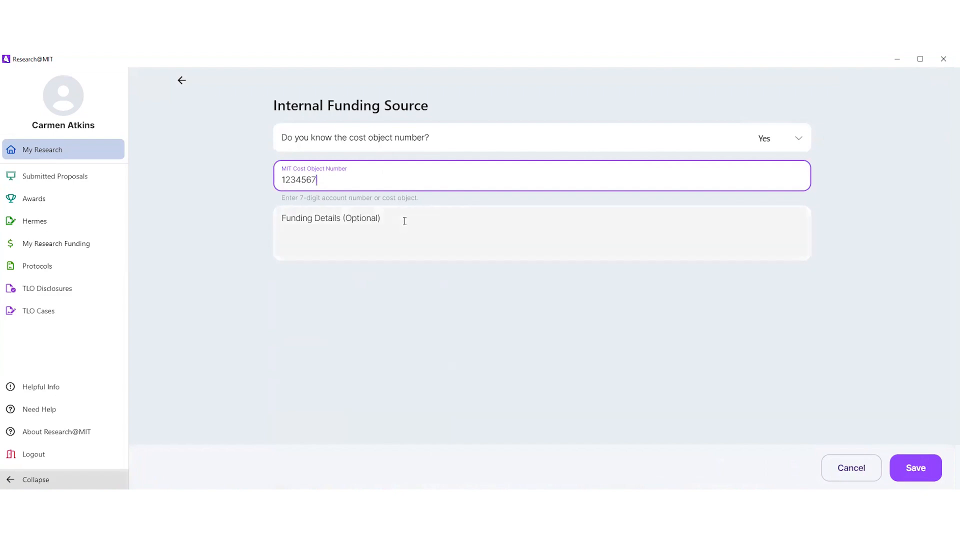
{"action": "left_click", "coordinate": [406, 220]}
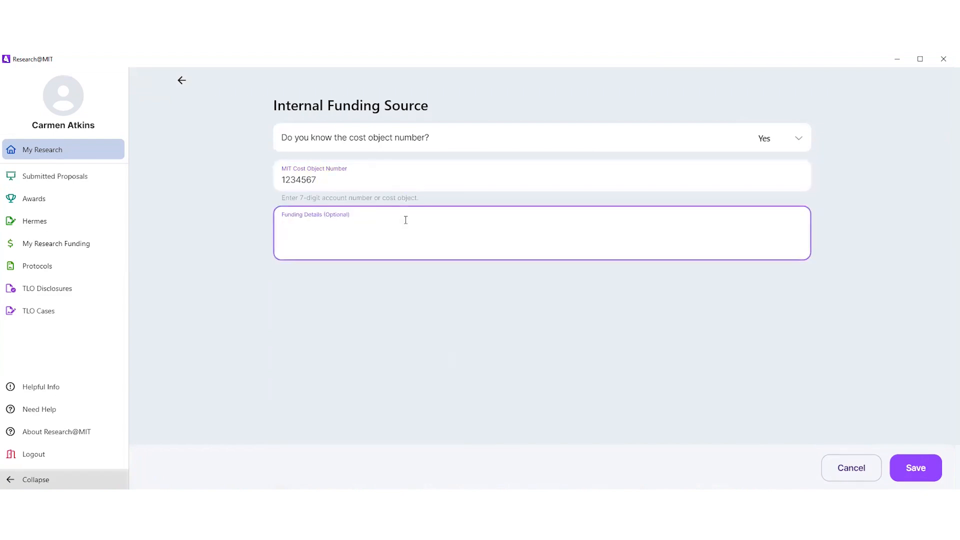
{"action": "type", "text": "Nutrition Department"}
{"action": "left_click", "coordinate": [917, 468]}
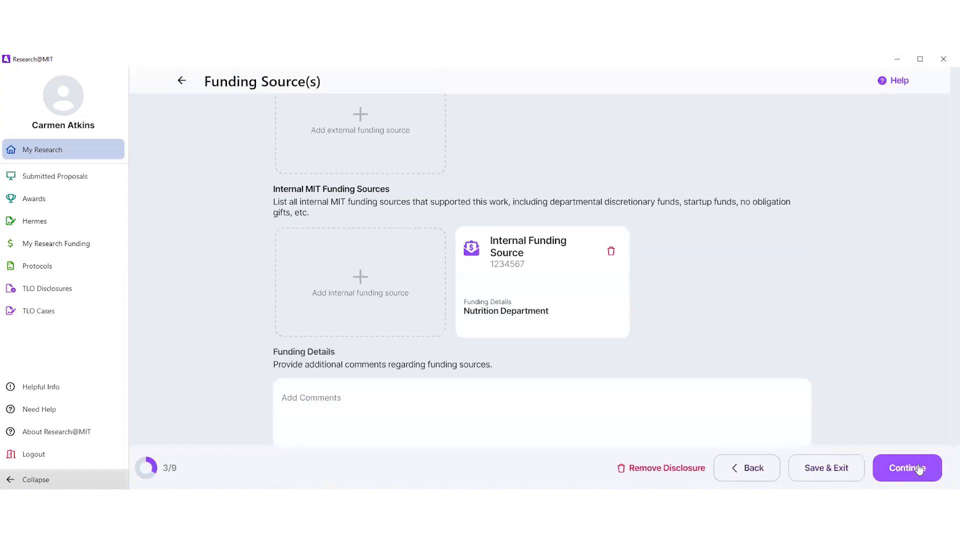
Step: Continue to the Commercialization section and start a commercial interest with McDonald's as the company name
{"action": "scroll", "coordinate": [685, 306], "scroll_direction": "up", "scroll_amount": 2}
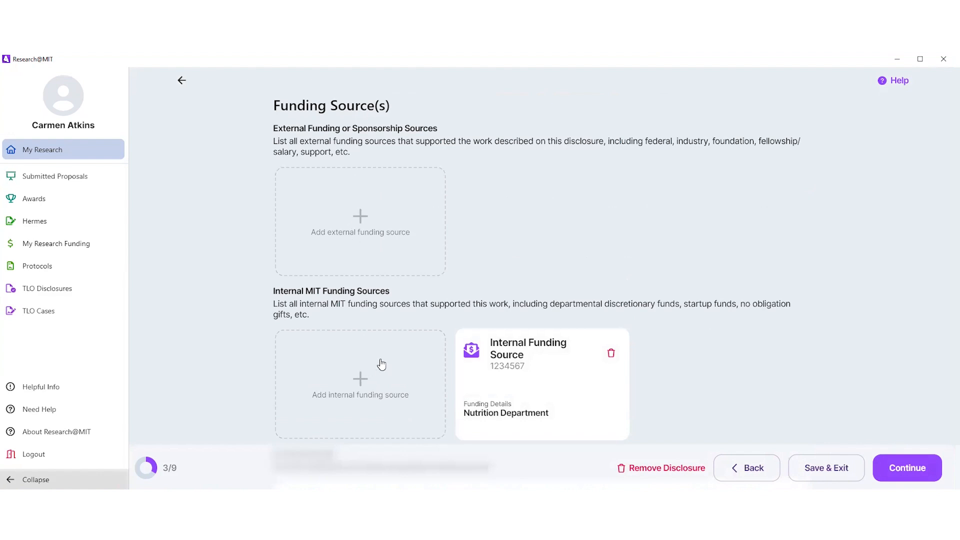
{"action": "scroll", "coordinate": [713, 218], "scroll_direction": "down", "scroll_amount": 2}
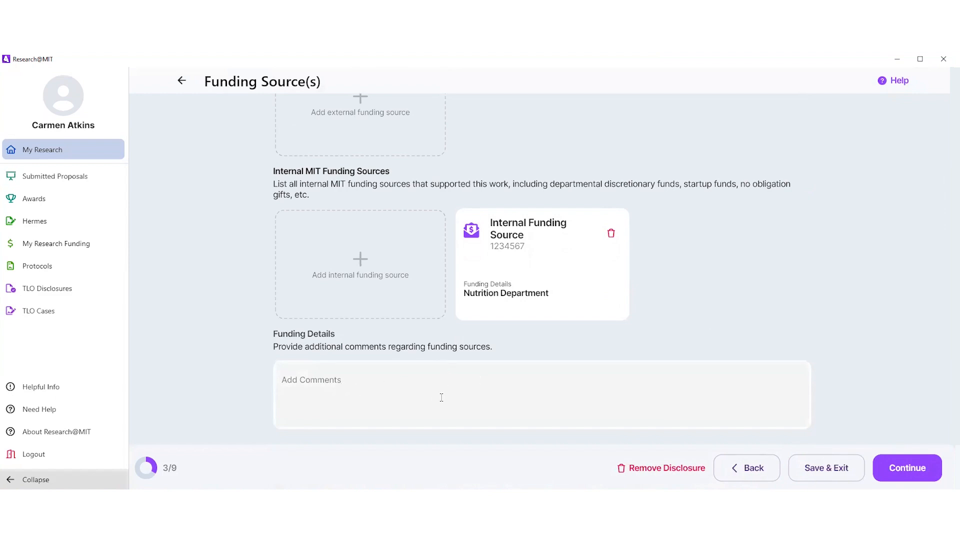
{"action": "left_click", "coordinate": [916, 471]}
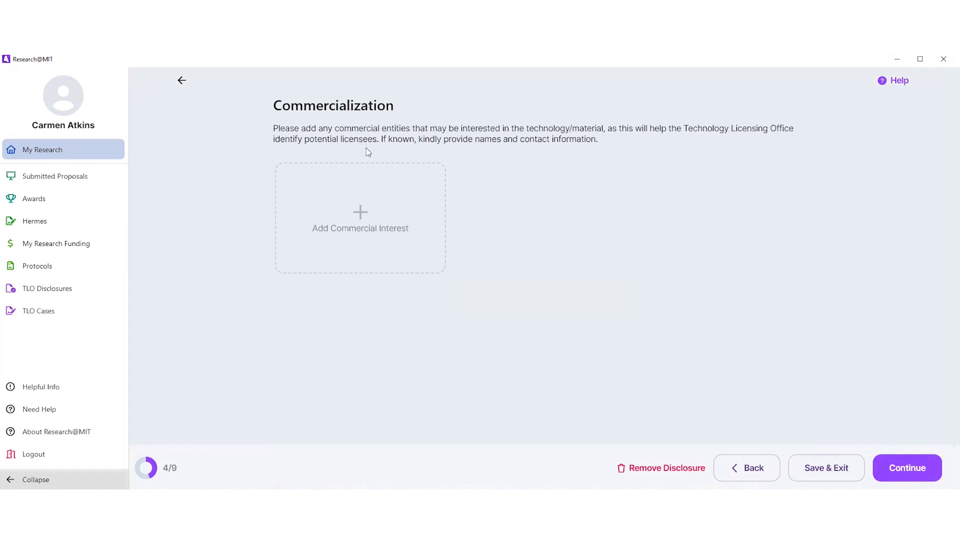
{"action": "left_click", "coordinate": [360, 221]}
{"action": "left_click", "coordinate": [343, 141]}
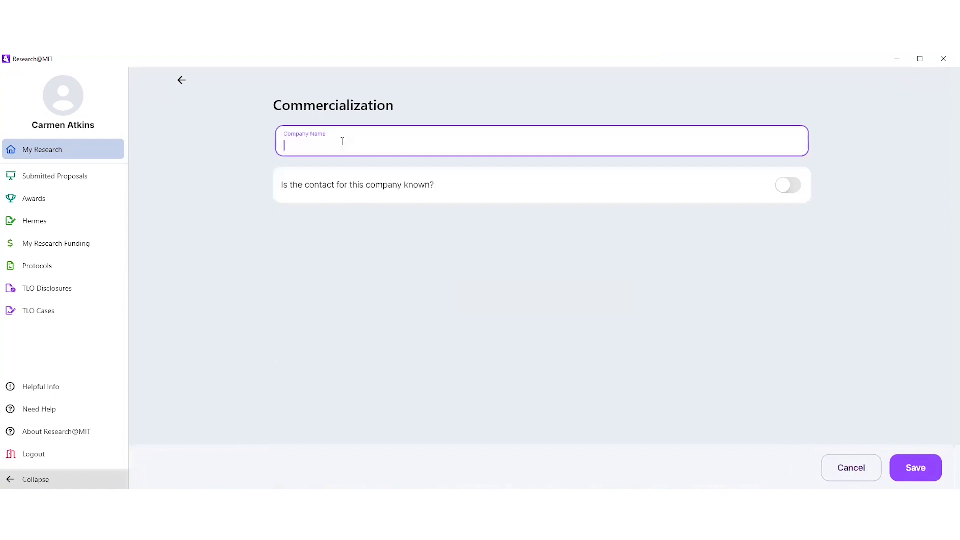
{"action": "type", "text": "McDonald's"}
Step: Mark the company contact as known, enter the contact's name and email, and save the commercial interest
{"action": "left_click", "coordinate": [796, 187]}
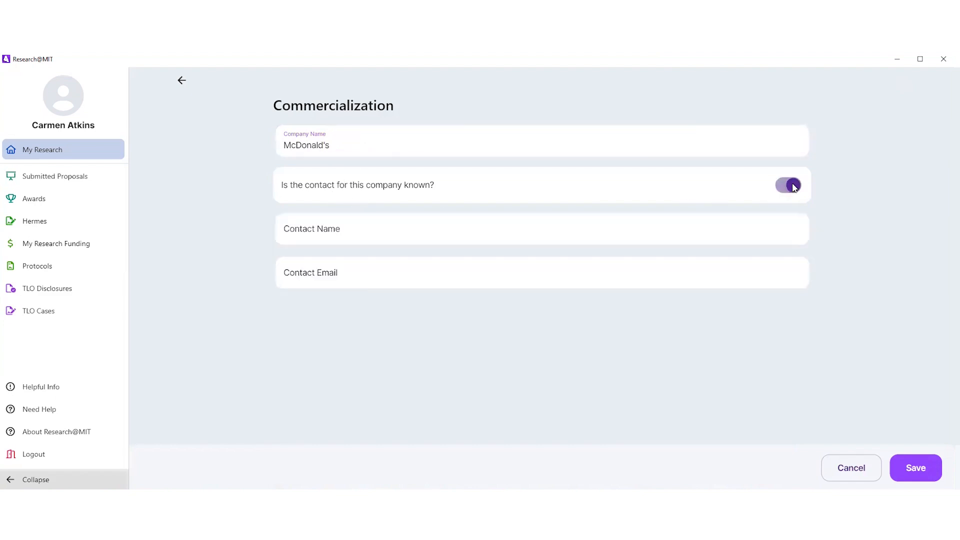
{"action": "left_click", "coordinate": [441, 233]}
{"action": "type", "text": "Ron"}
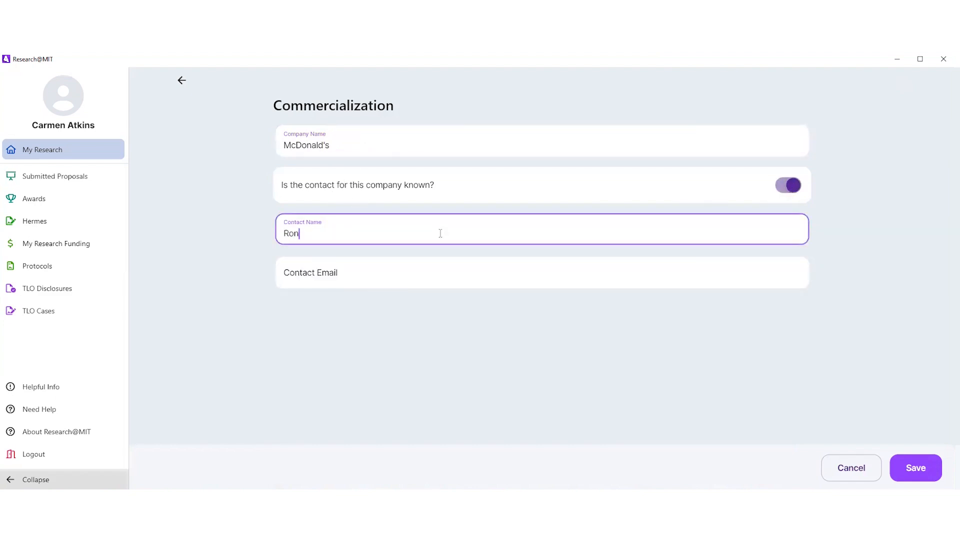
{"action": "type", "text": "ald McDonald"}
{"action": "left_click", "coordinate": [427, 277]}
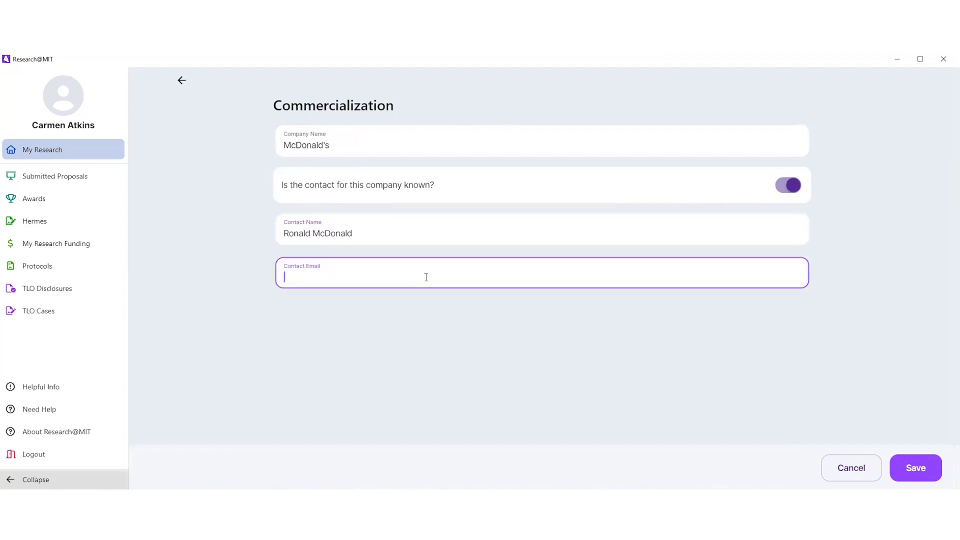
{"action": "left_click", "coordinate": [912, 473]}
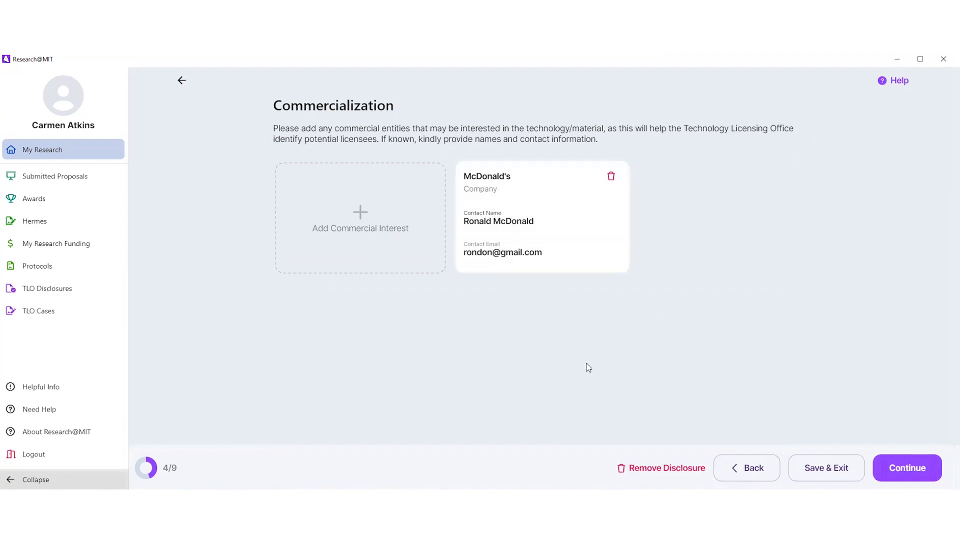
Step: Continue to the additional investigator disclosure details and select MIT as the payer of the salary/wages
{"action": "left_click", "coordinate": [906, 474]}
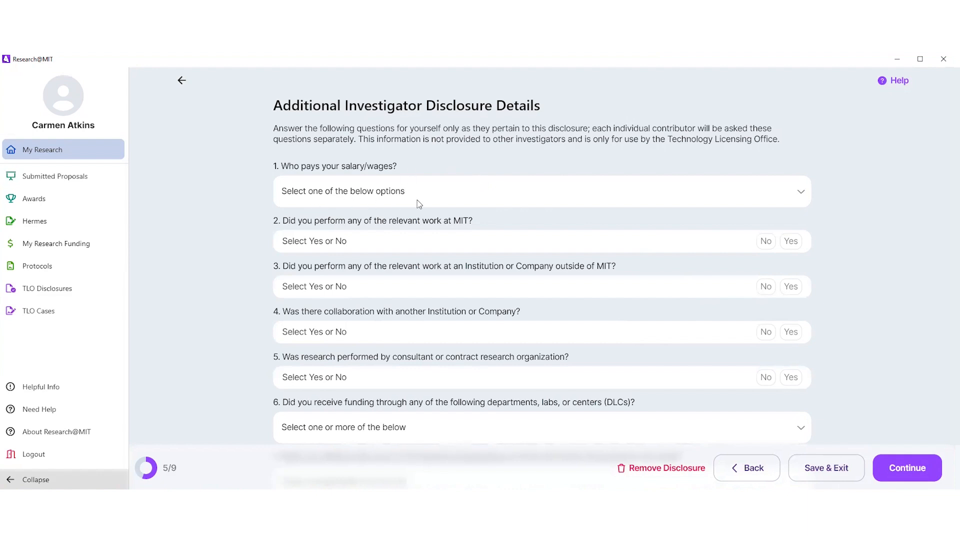
{"action": "left_click", "coordinate": [800, 195]}
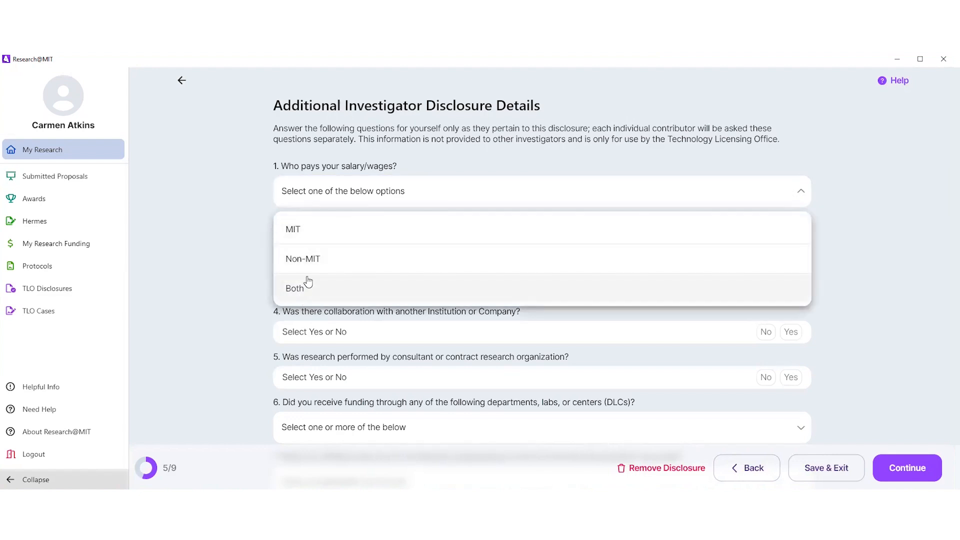
{"action": "left_click", "coordinate": [317, 233]}
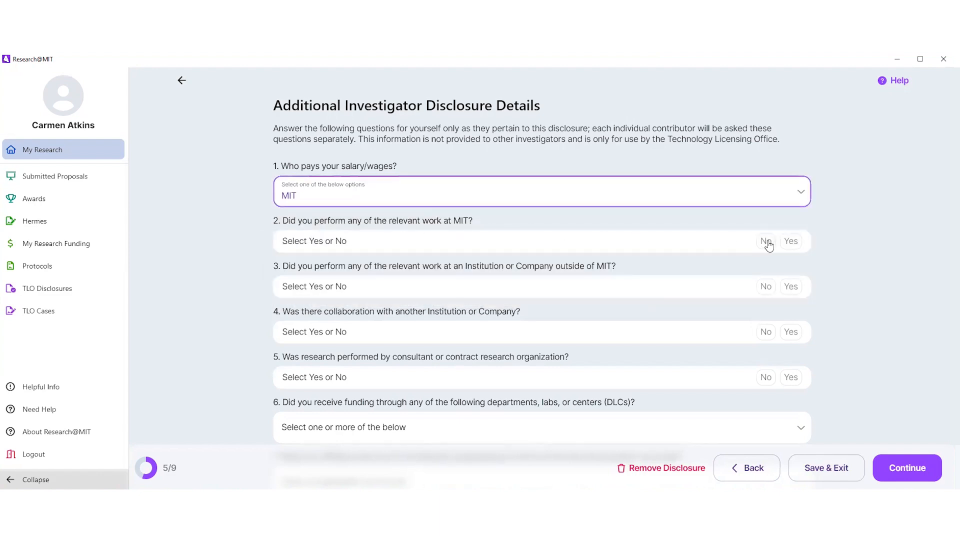
{"action": "left_click", "coordinate": [806, 241]}
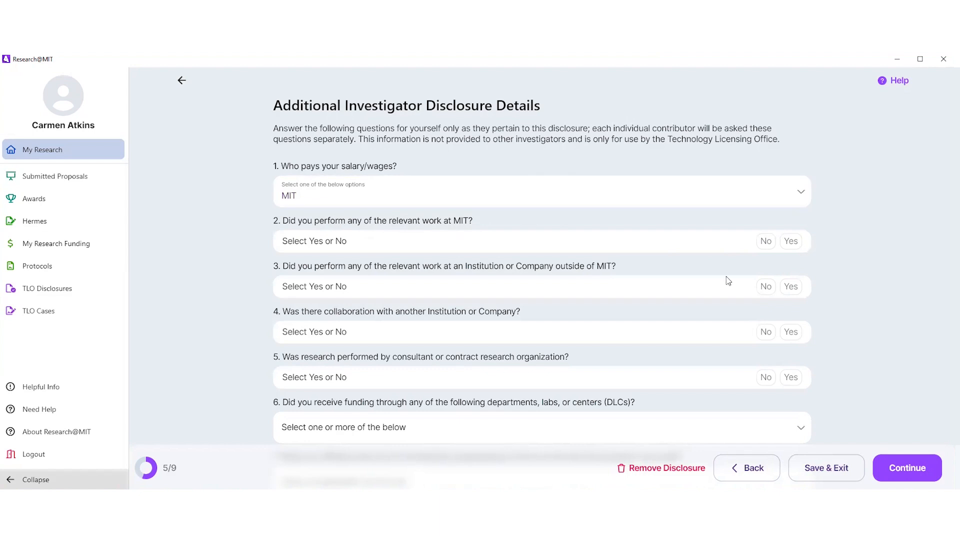
Step: Answer Yes to performing relevant work at MIT and No to performing it at an outside institution or company
{"action": "left_click", "coordinate": [792, 242]}
{"action": "left_click", "coordinate": [763, 289]}
Step: Record McDonald's as the collaborating institution and answer No to research performed by a consultant or contract research organization
{"action": "scroll", "coordinate": [397, 356], "scroll_direction": "down", "scroll_amount": 2}
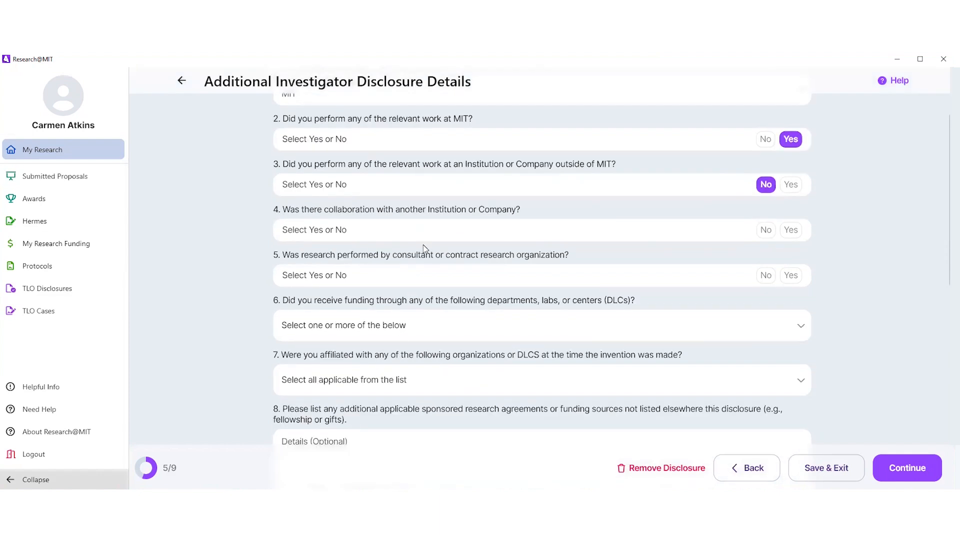
{"action": "left_click", "coordinate": [794, 232]}
{"action": "left_click", "coordinate": [377, 286]}
{"action": "type", "text": "McDo"}
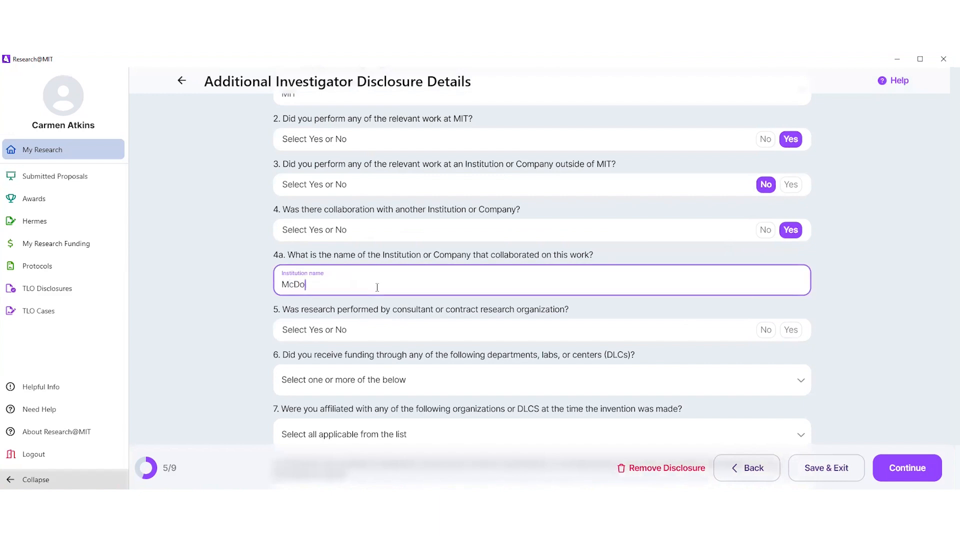
{"action": "type", "text": "nald's"}
{"action": "scroll", "coordinate": [443, 319], "scroll_direction": "down", "scroll_amount": 1}
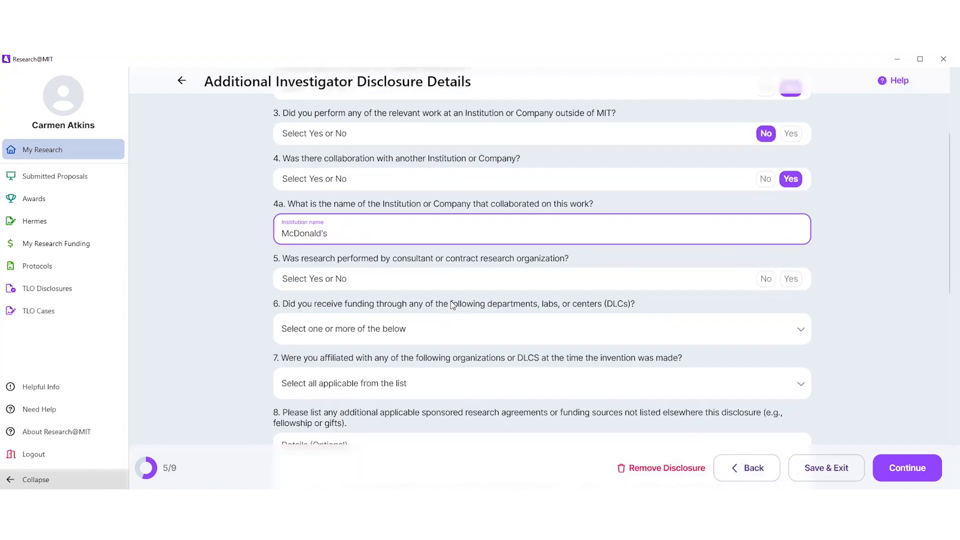
{"action": "left_click", "coordinate": [767, 284]}
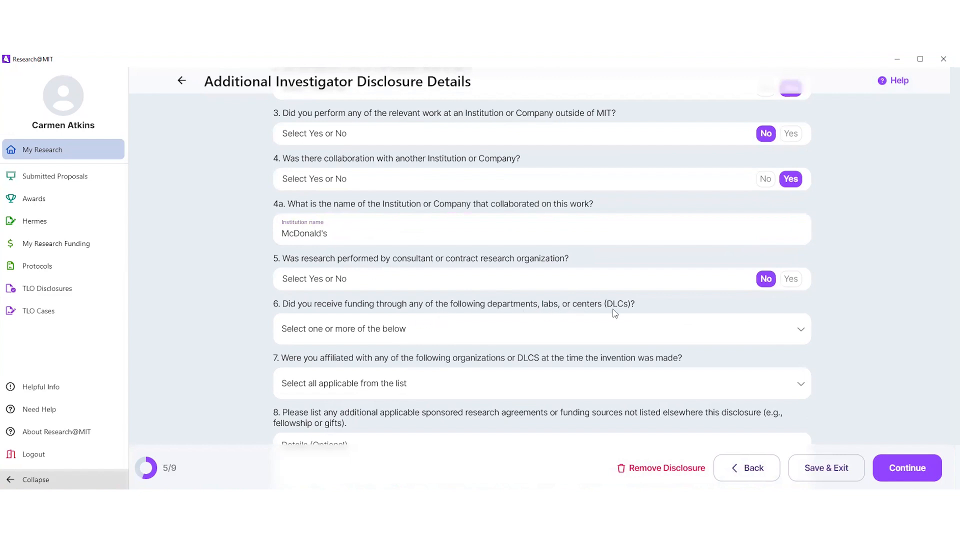
Step: Examine the available options for DLC funding and for organization affiliation at the time of the invention, selecting none
{"action": "left_click", "coordinate": [801, 331]}
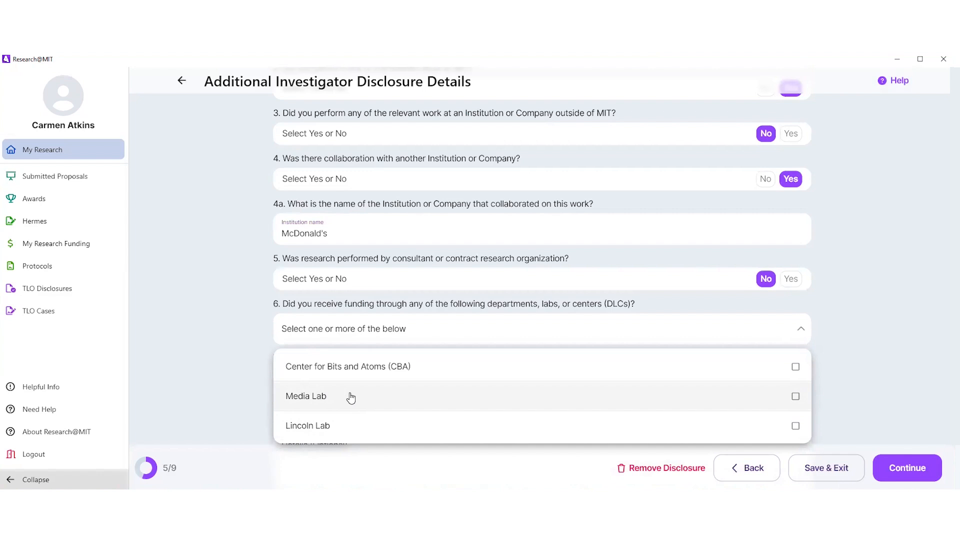
{"action": "left_click", "coordinate": [834, 352]}
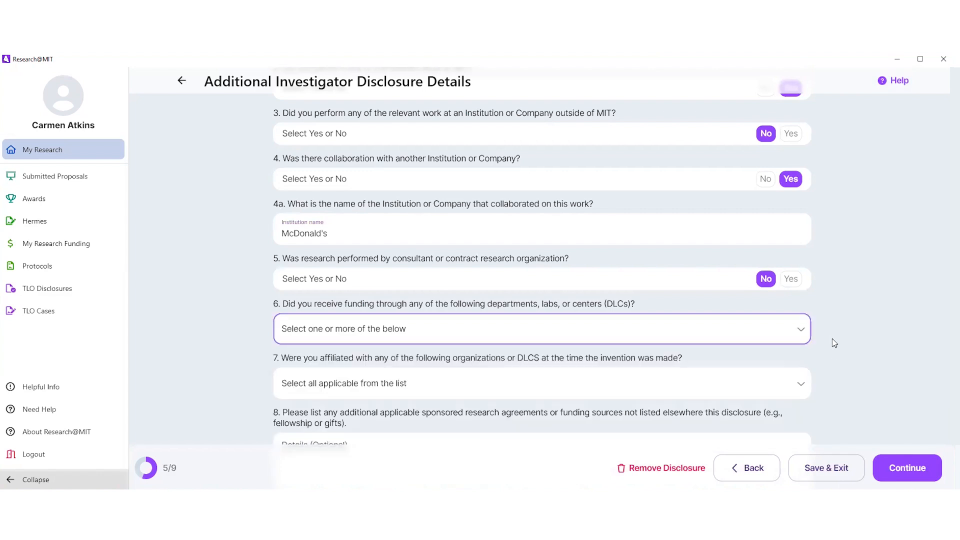
{"action": "scroll", "coordinate": [835, 344], "scroll_direction": "down", "scroll_amount": 2}
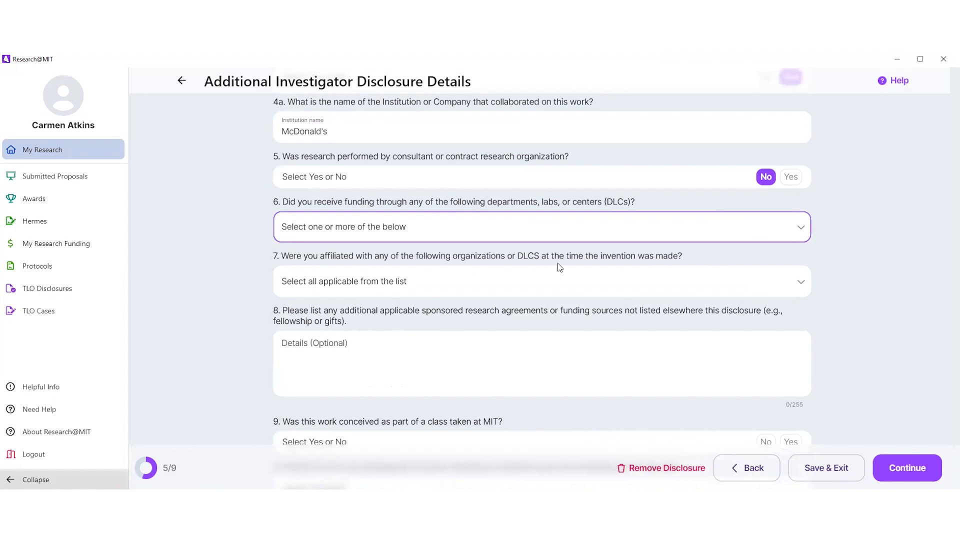
{"action": "left_click", "coordinate": [803, 283]}
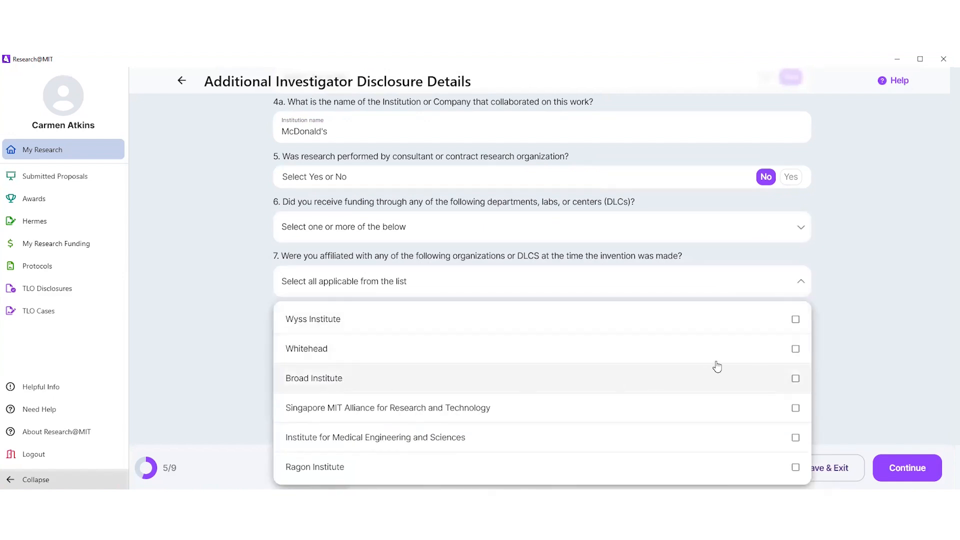
{"action": "left_click", "coordinate": [845, 316]}
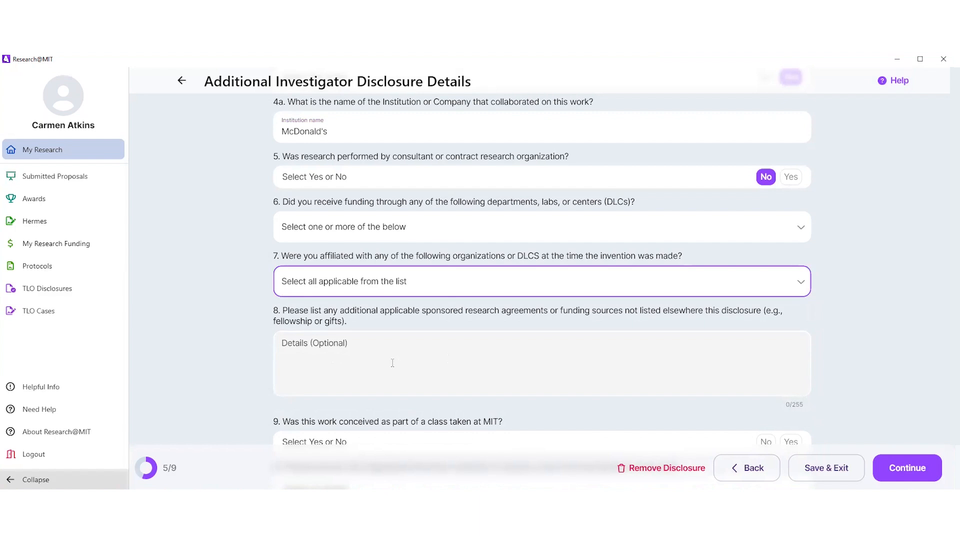
Step: Answer No to the work being conceived in an MIT class, enter "Start-up" as the additional comment, and continue to My Account Information
{"action": "scroll", "coordinate": [215, 317], "scroll_direction": "down", "scroll_amount": 4}
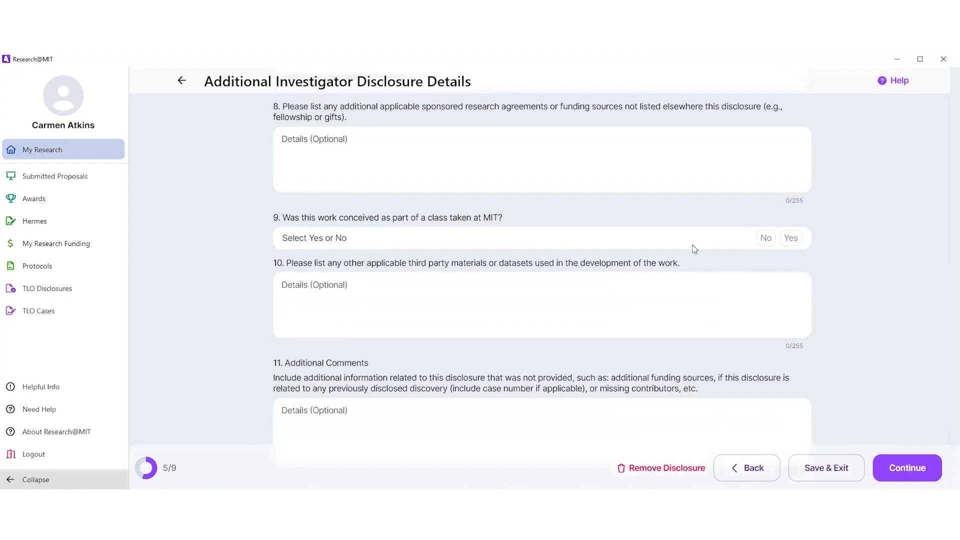
{"action": "left_click", "coordinate": [765, 240]}
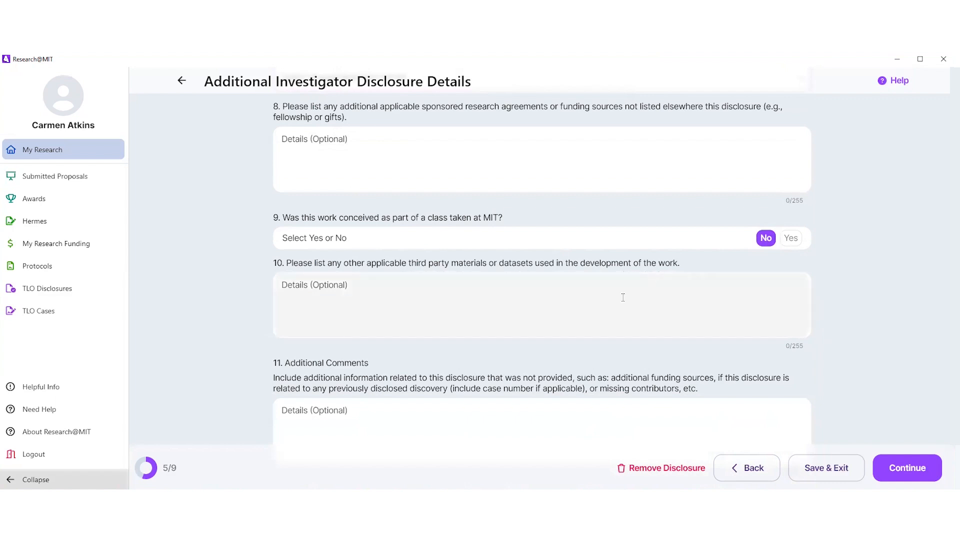
{"action": "scroll", "coordinate": [440, 307], "scroll_direction": "down", "scroll_amount": 1}
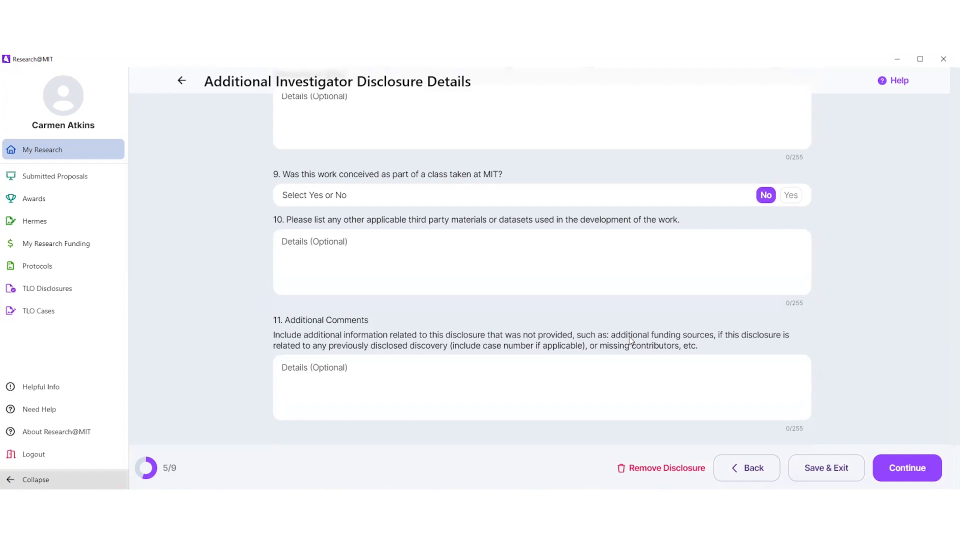
{"action": "left_click", "coordinate": [501, 374]}
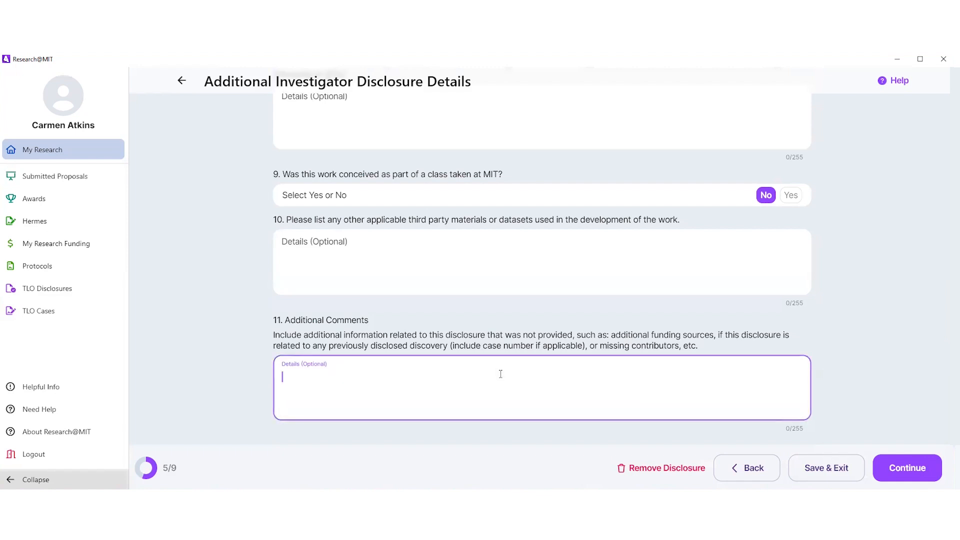
{"action": "type", "text": "Start-up"}
{"action": "left_click", "coordinate": [909, 469]}
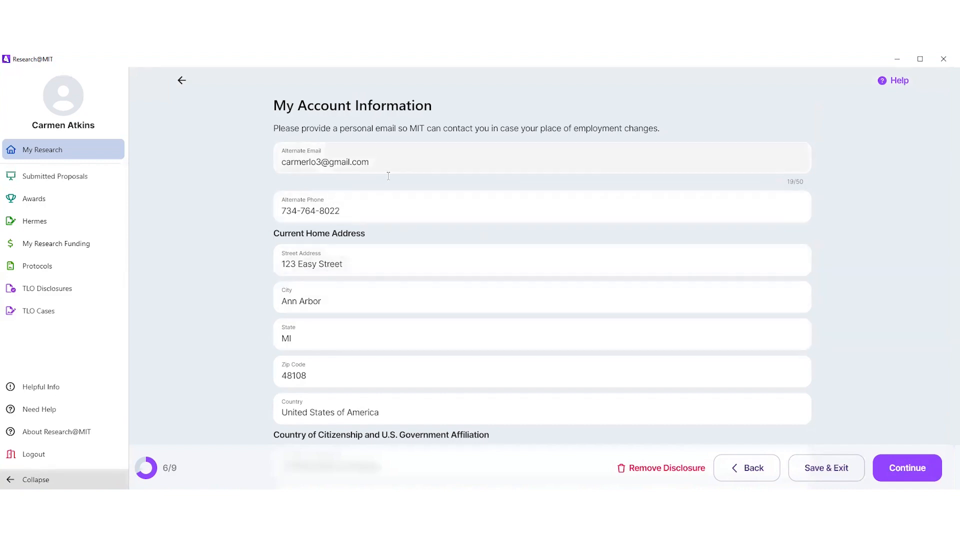
Step: Try switching on the U.S. military/government employee answer and the VA appointment answer in turn, switching each back off
{"action": "scroll", "coordinate": [388, 176], "scroll_direction": "down", "scroll_amount": 5}
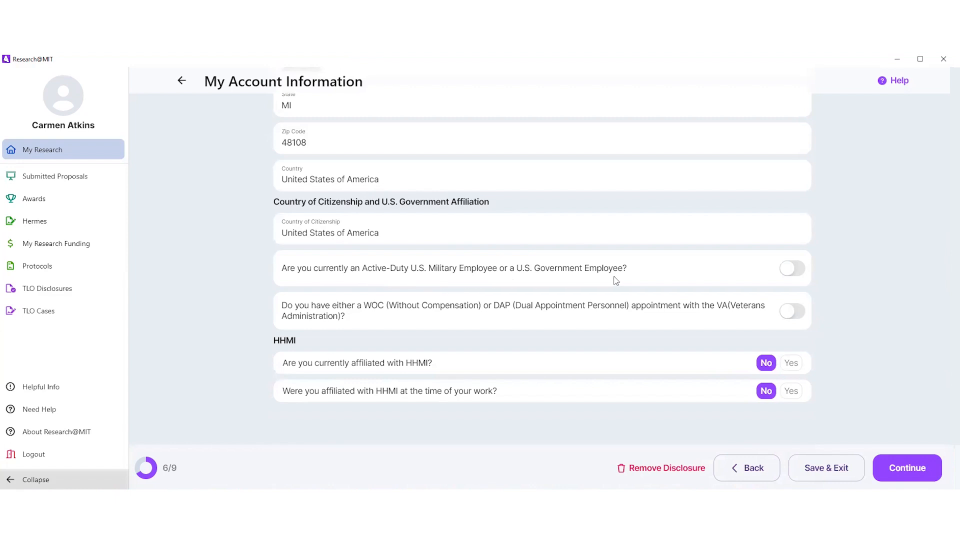
{"action": "left_click", "coordinate": [799, 269]}
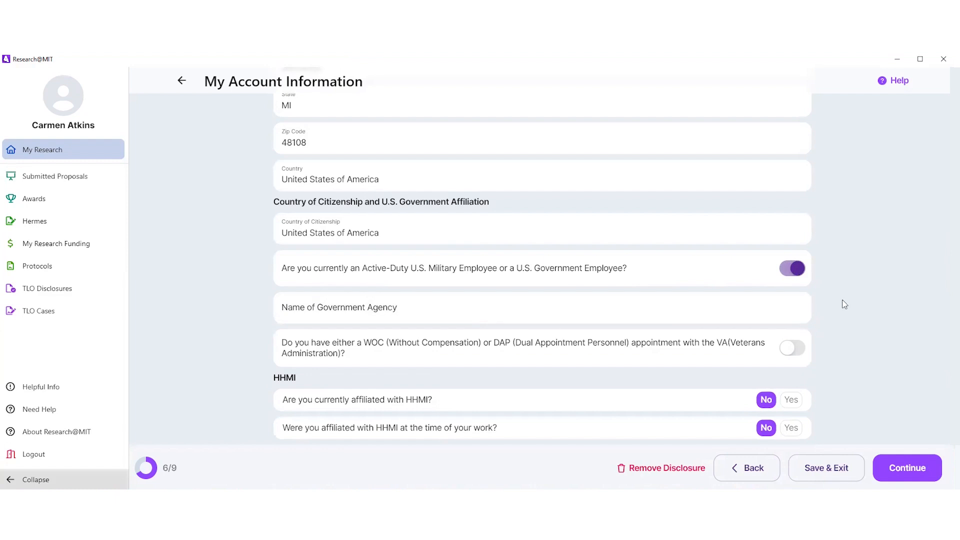
{"action": "left_click", "coordinate": [782, 271]}
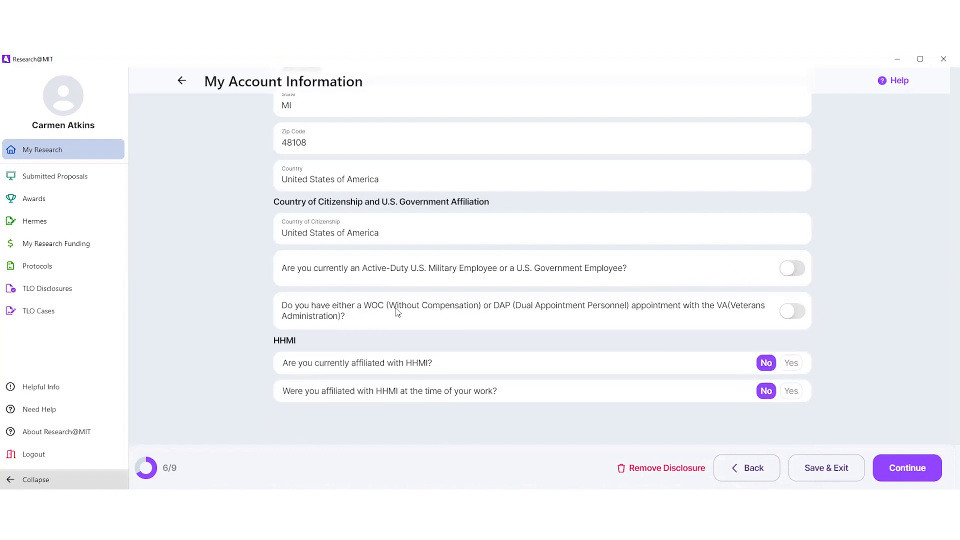
{"action": "left_click", "coordinate": [795, 312]}
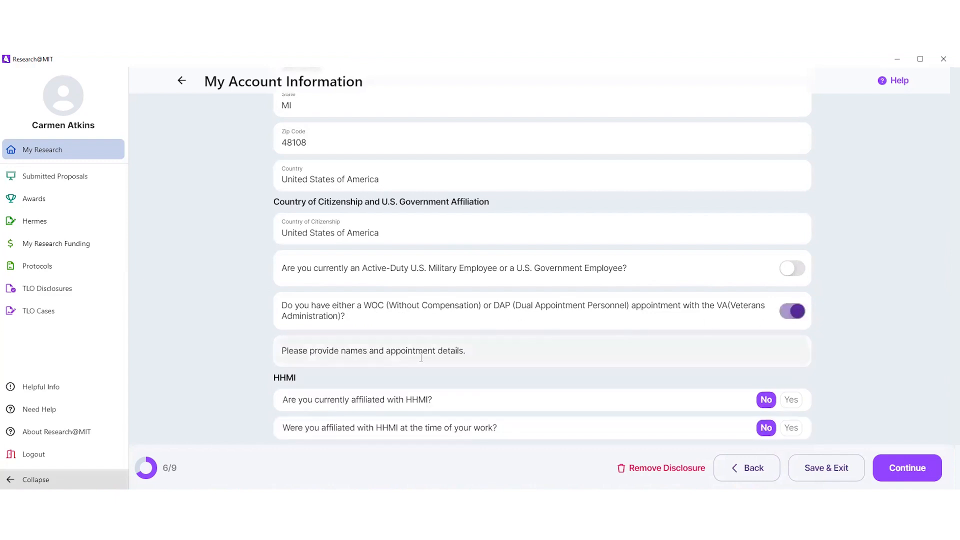
{"action": "left_click", "coordinate": [794, 312]}
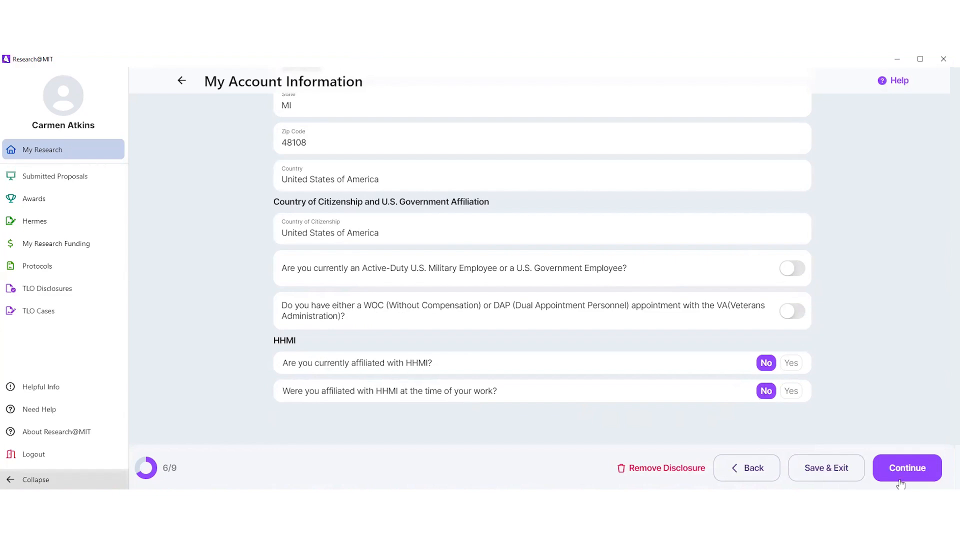
Step: Continue to the Review section and examine the entered disclosure details, from case information through to account information
{"action": "left_click", "coordinate": [910, 470]}
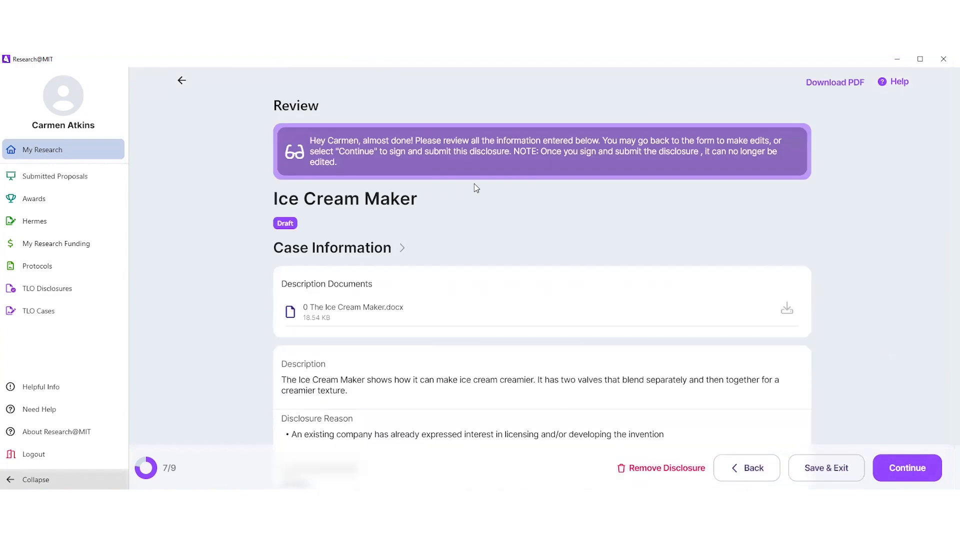
{"action": "scroll", "coordinate": [428, 189], "scroll_direction": "down", "scroll_amount": 1}
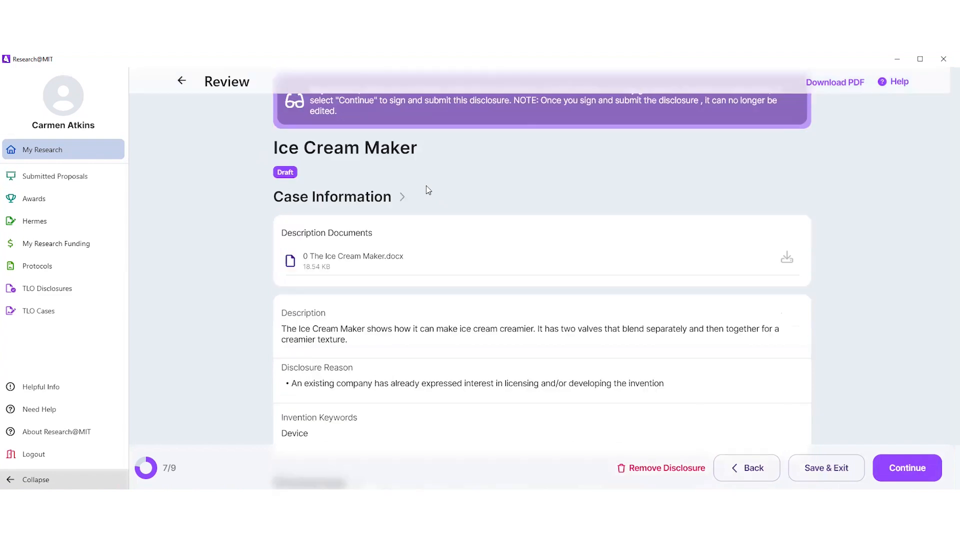
{"action": "scroll", "coordinate": [428, 189], "scroll_direction": "down", "scroll_amount": 1}
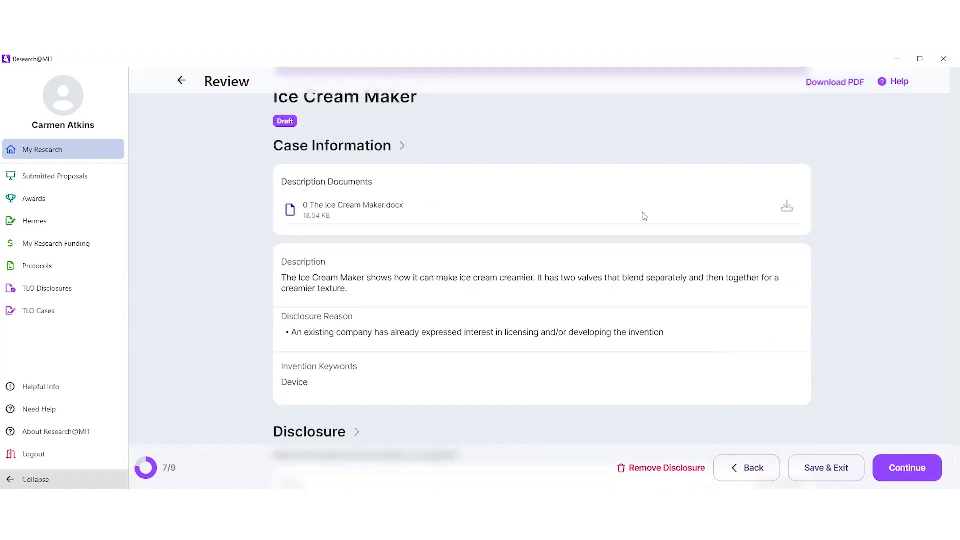
{"action": "scroll", "coordinate": [350, 262], "scroll_direction": "down", "scroll_amount": 1}
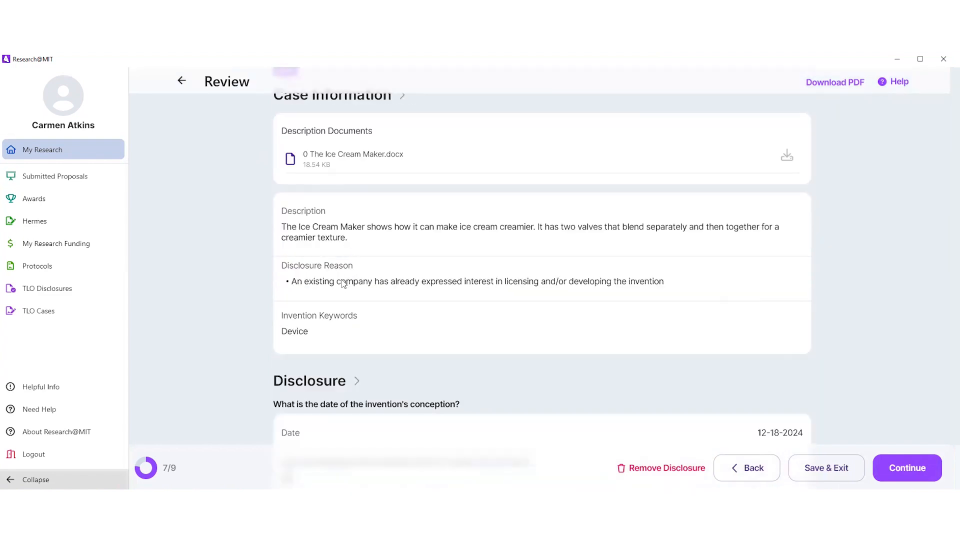
{"action": "scroll", "coordinate": [328, 343], "scroll_direction": "down", "scroll_amount": 4}
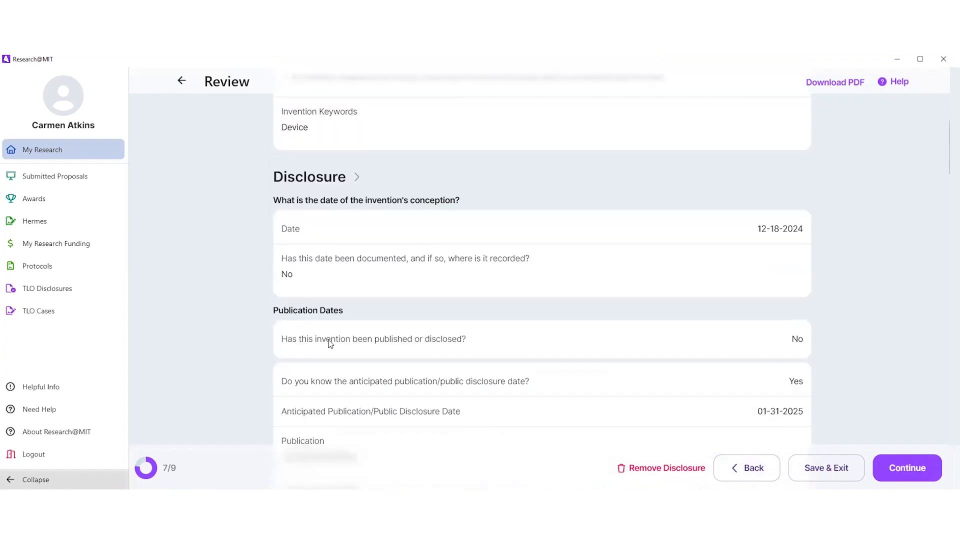
{"action": "scroll", "coordinate": [328, 330], "scroll_direction": "down", "scroll_amount": 5}
{"action": "scroll", "coordinate": [328, 329], "scroll_direction": "down", "scroll_amount": 9}
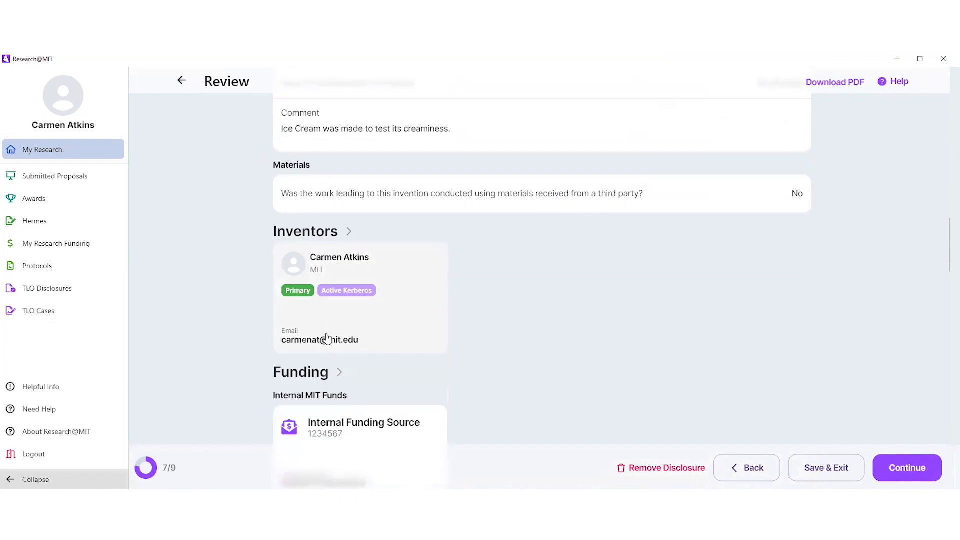
{"action": "scroll", "coordinate": [327, 339], "scroll_direction": "down", "scroll_amount": 5}
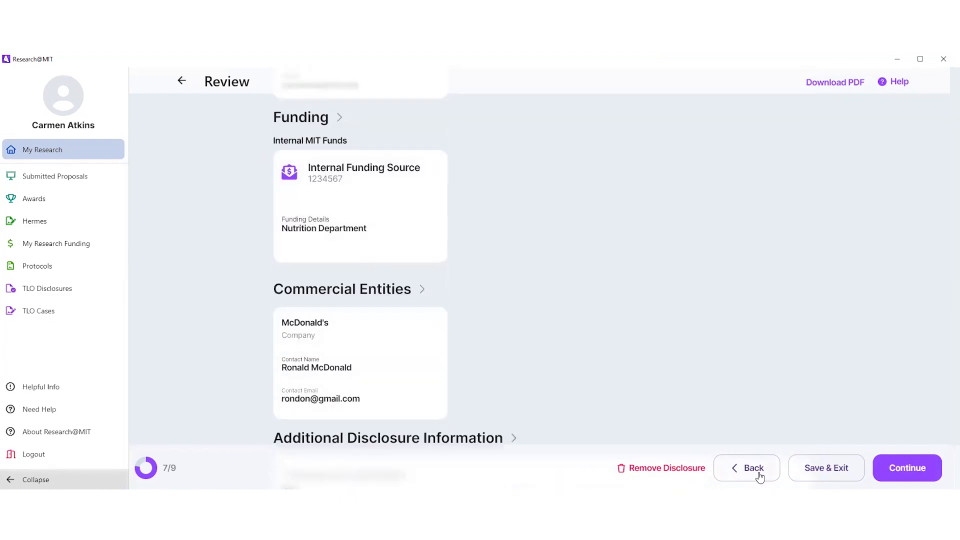
{"action": "scroll", "coordinate": [741, 297], "scroll_direction": "down", "scroll_amount": 3}
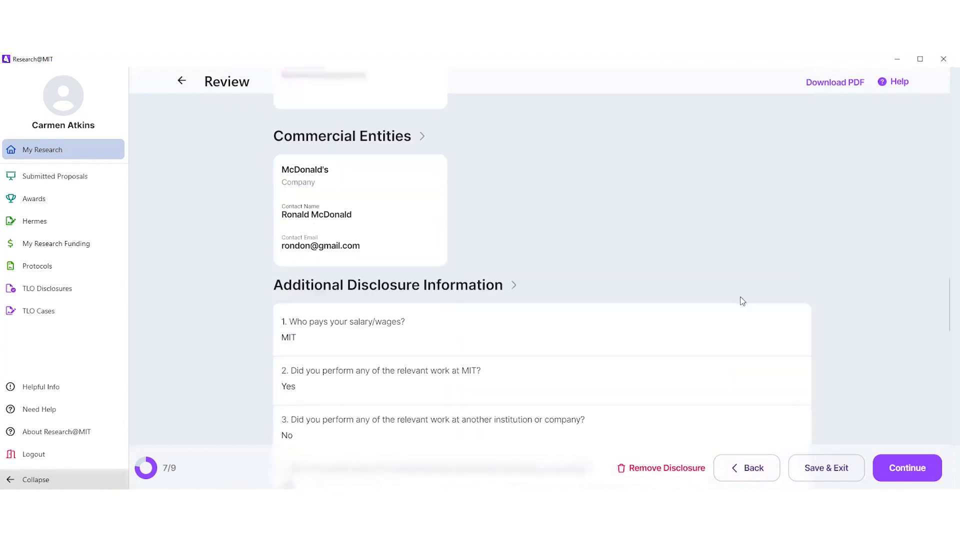
{"action": "scroll", "coordinate": [743, 300], "scroll_direction": "down", "scroll_amount": 8}
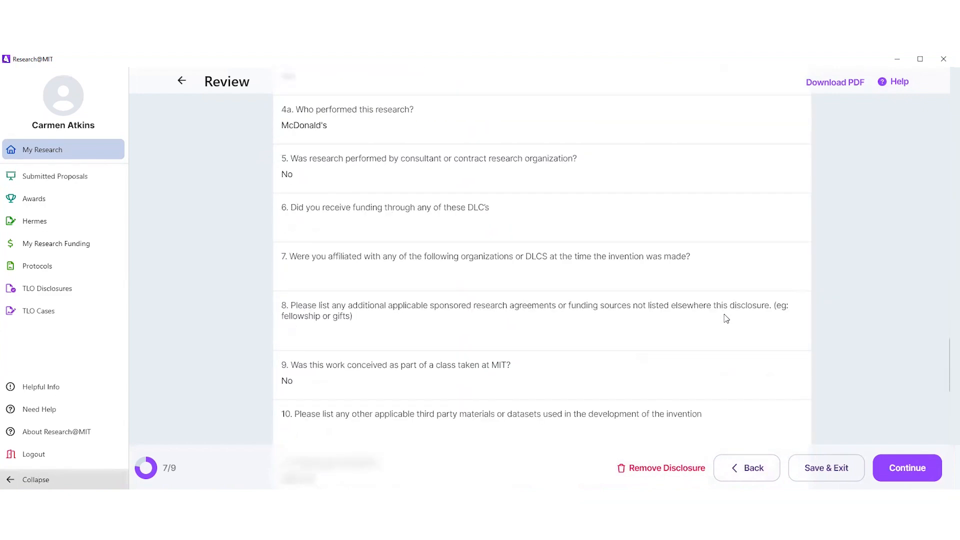
{"action": "scroll", "coordinate": [726, 319], "scroll_direction": "down", "scroll_amount": 7}
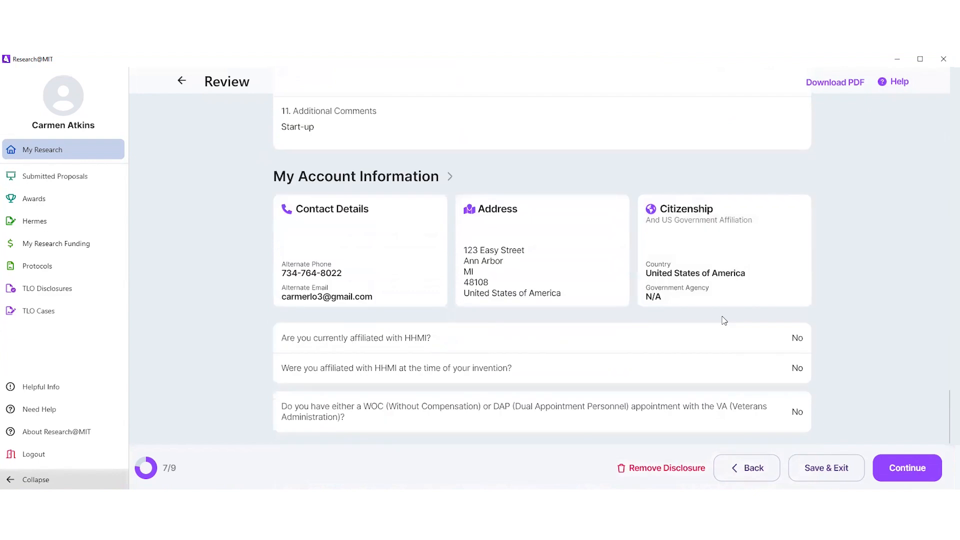
Step: Continue to the Disclosure Agreement, leave it unsigned, and open the TLO Disclosures list from the My Research home page
{"action": "left_click", "coordinate": [906, 468]}
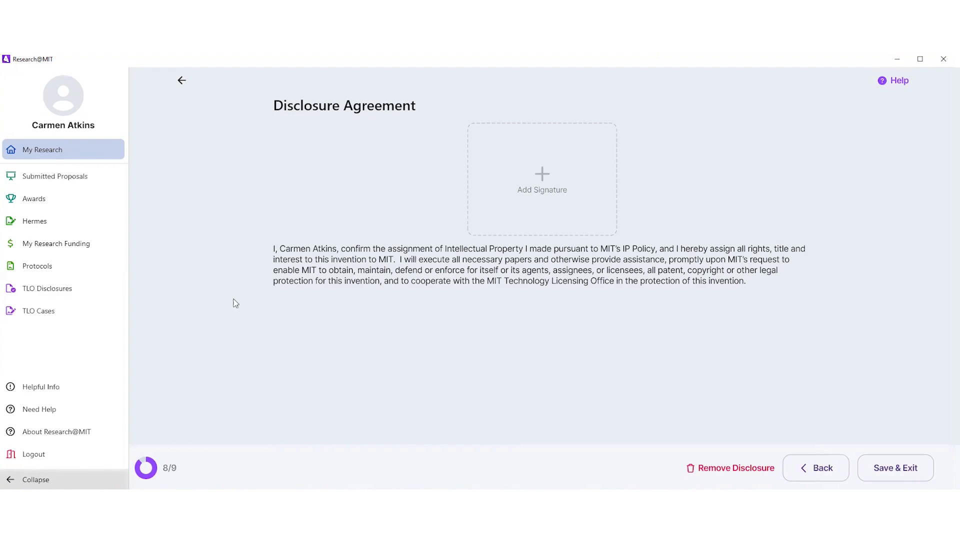
{"action": "left_click", "coordinate": [58, 154]}
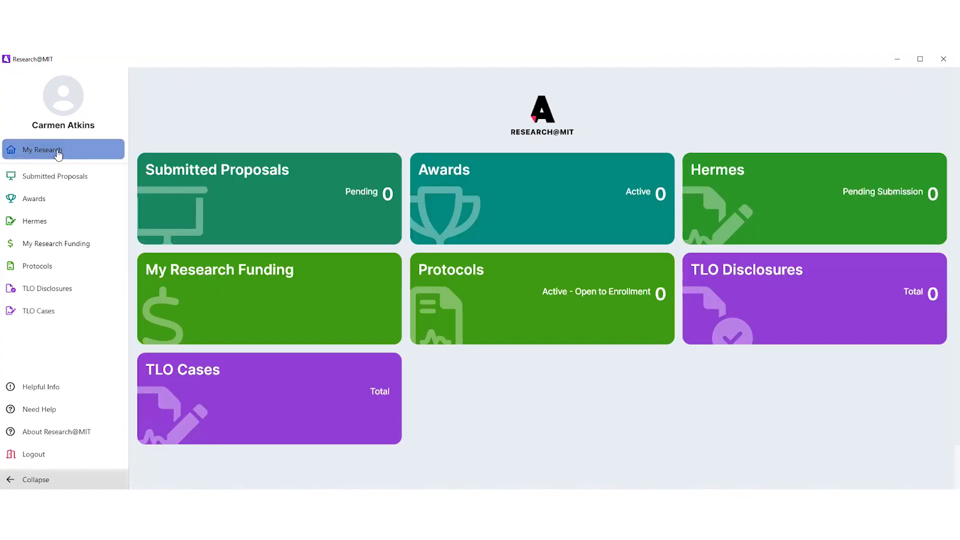
{"action": "left_click", "coordinate": [797, 305]}
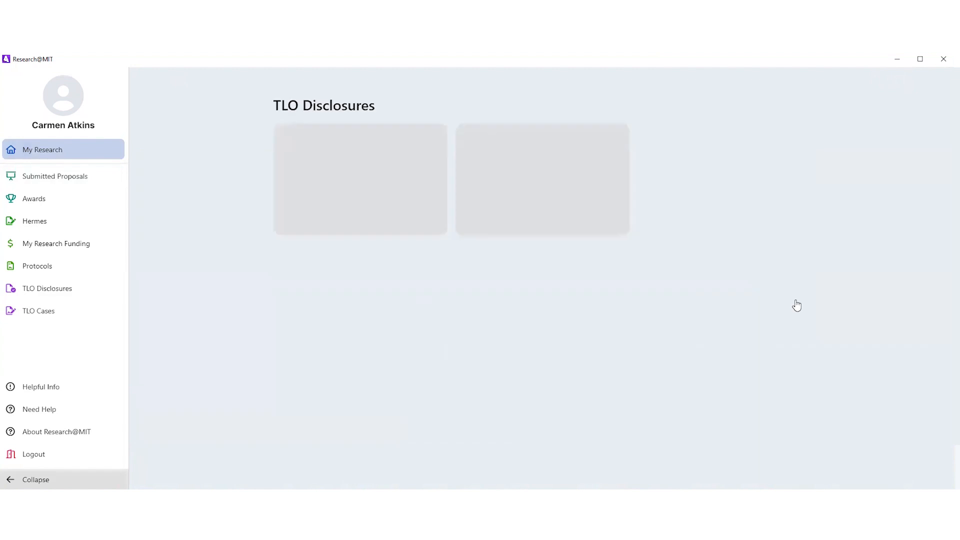